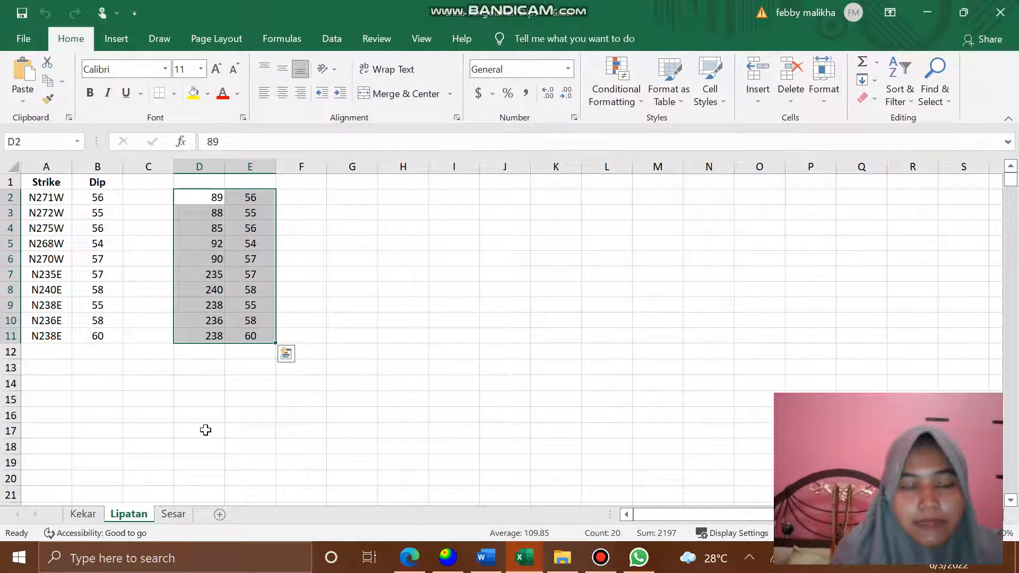
# Copy the numeric strike and dip values in D2:E11 of the Lipatan sheet.
pyautogui.click(342, 286)
pyautogui.moveTo(196, 196); pyautogui.dragTo(250, 334)
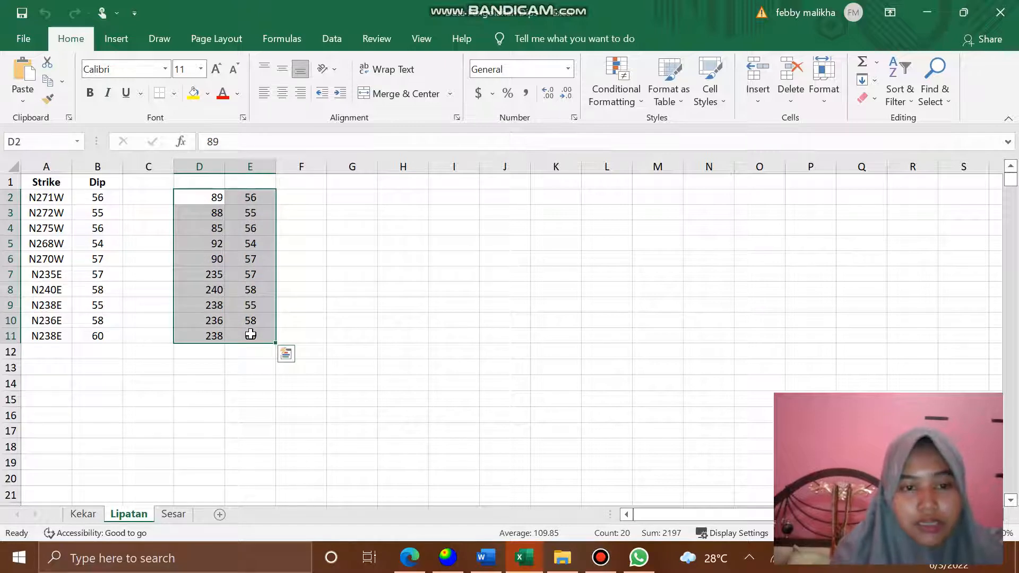
pyautogui.hotkey('ctrl', 'c')
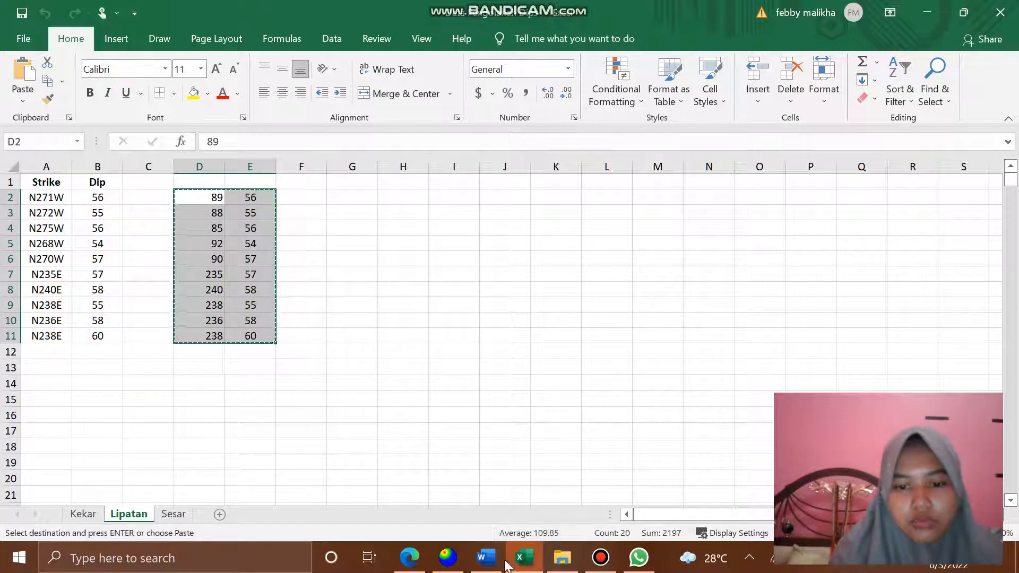
# Switch to Dips and set the untitled project's global orientation format to Strike (Right) / Dip.
pyautogui.click(458, 562)
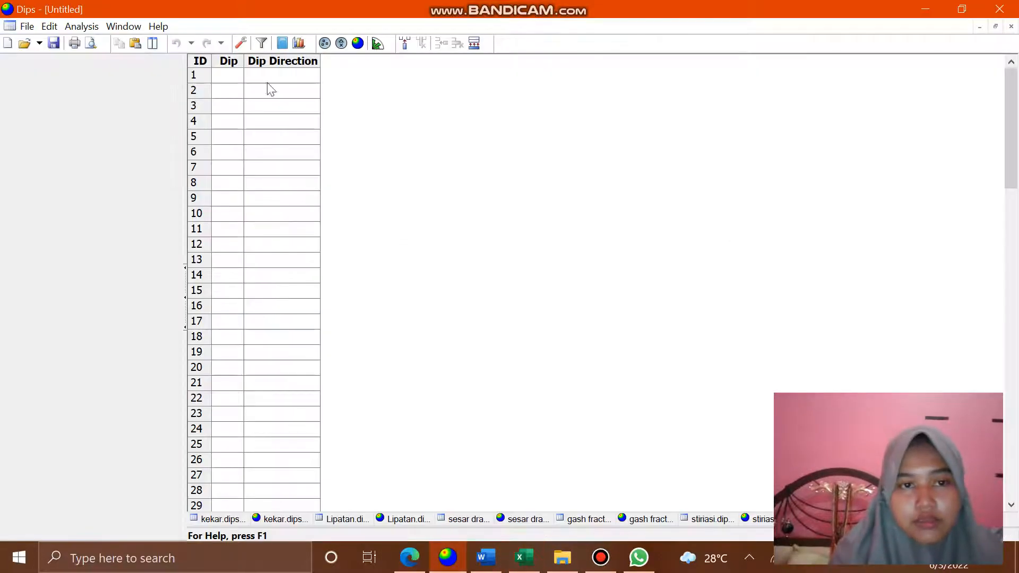
pyautogui.click(228, 61)
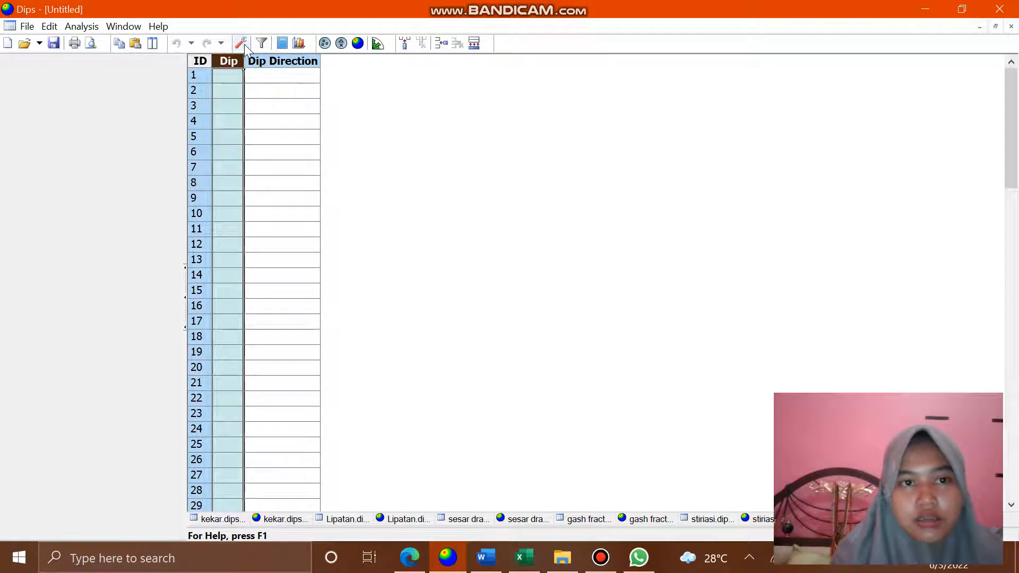
pyautogui.click(241, 43)
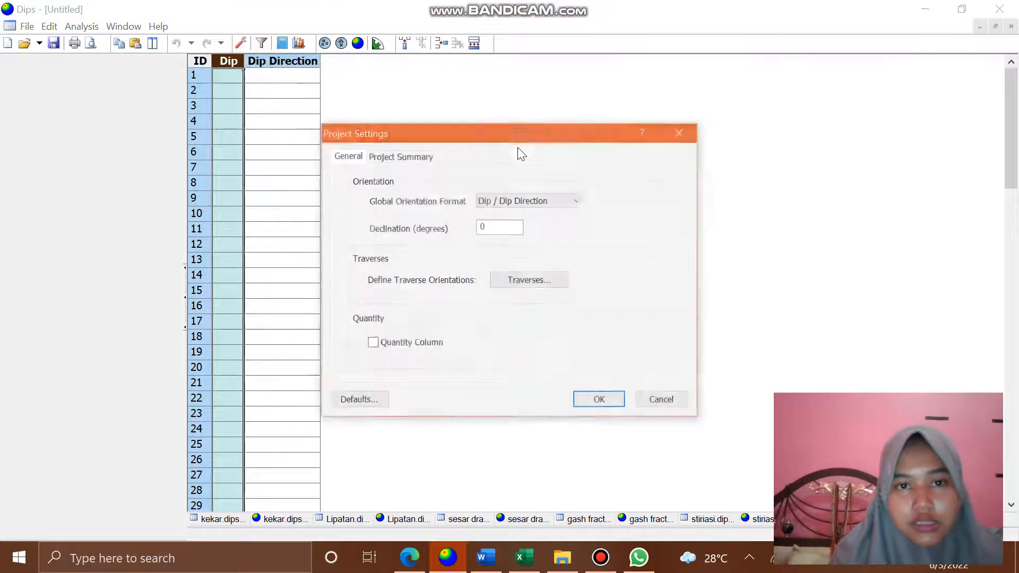
pyautogui.click(567, 203)
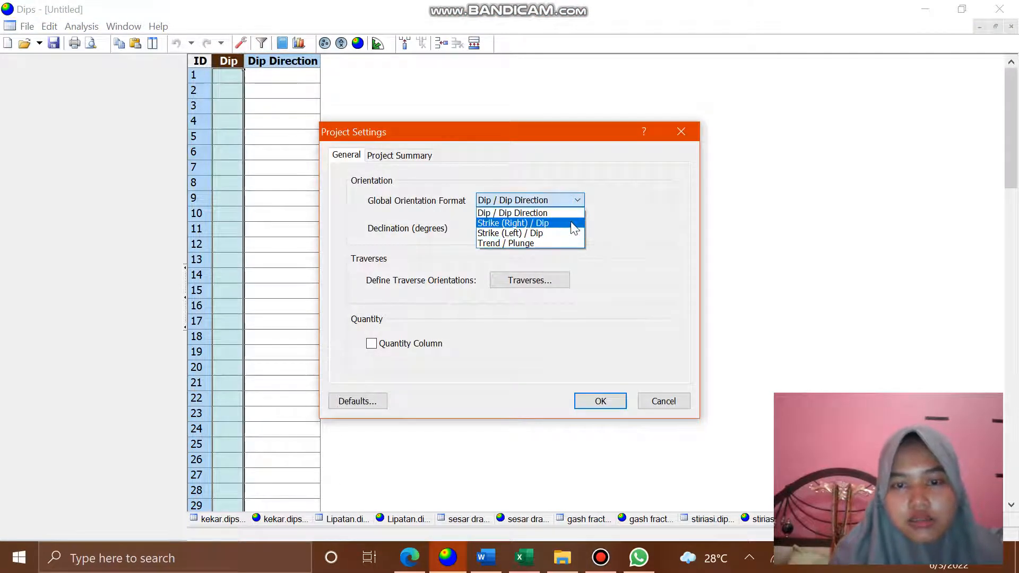
pyautogui.click(570, 222)
pyautogui.click(600, 402)
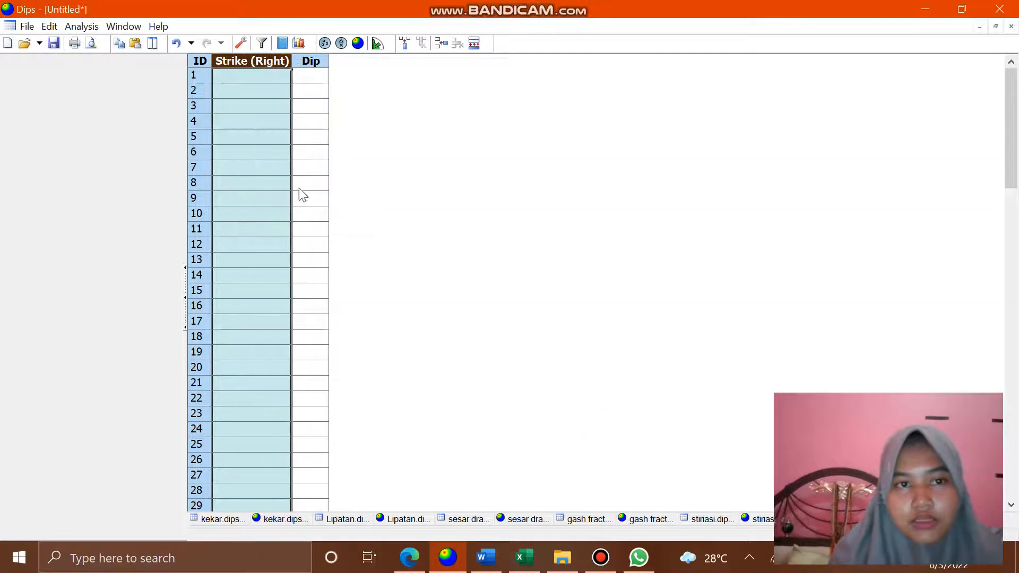
# Paste the copied values from row 1 of the Strike (Right) column and generate the contour stereonet plot.
pyautogui.click(320, 75)
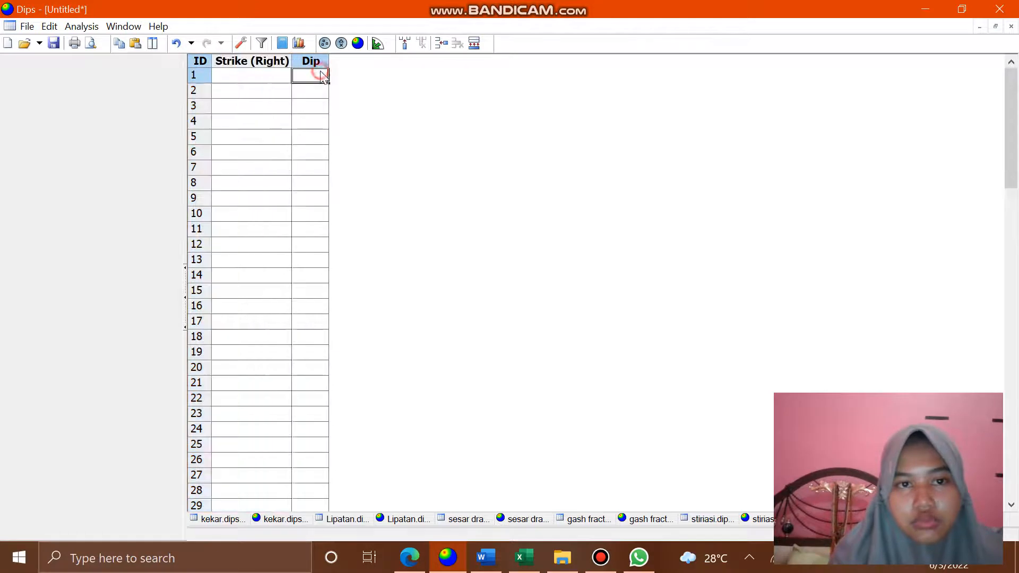
pyautogui.click(276, 77)
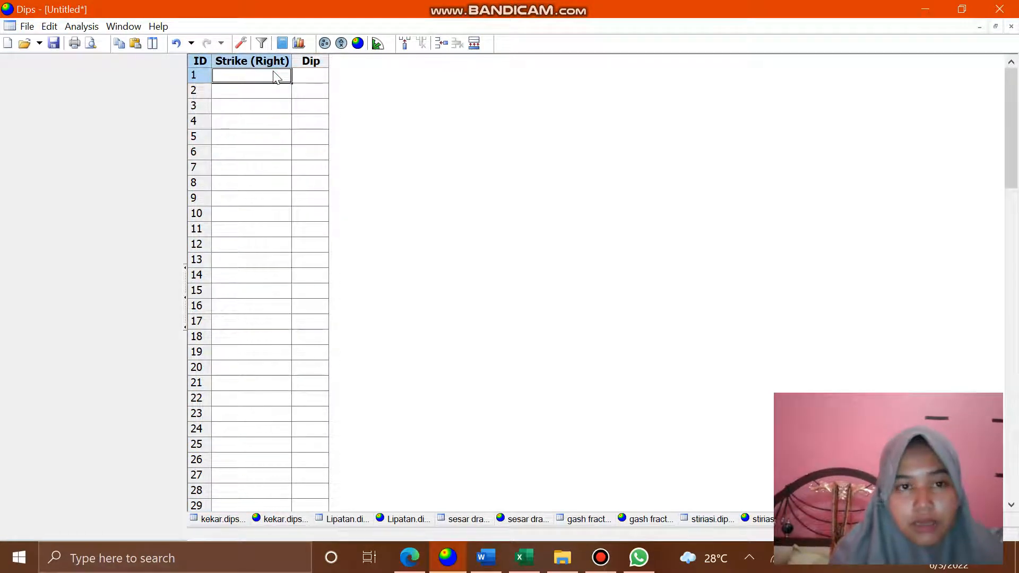
pyautogui.hotkey('ctrl', 'v')
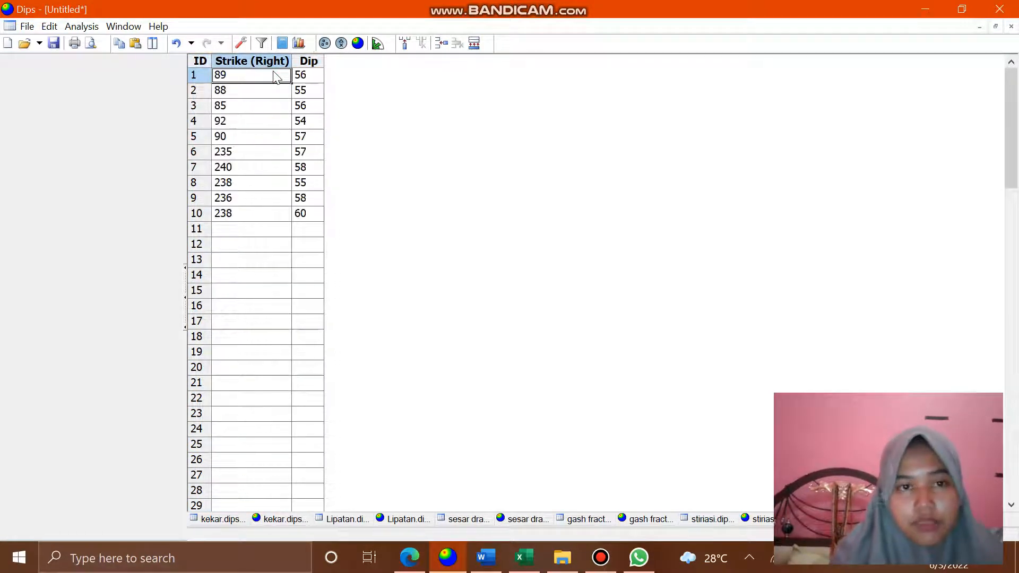
pyautogui.click(357, 43)
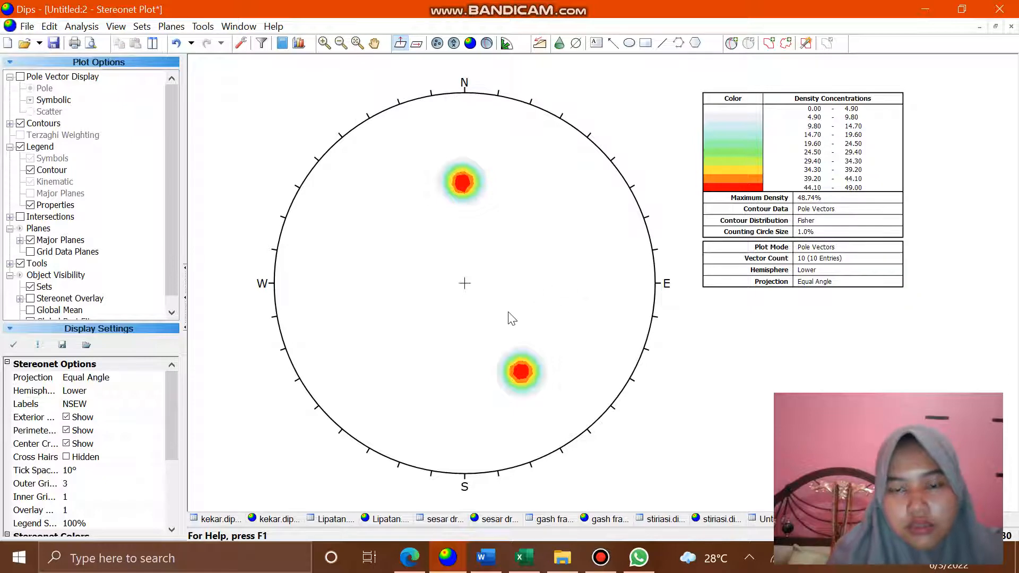
# Place a user plane with its pole at the centre of the northern density concentration, at strike/dip 89/56.
pyautogui.scroll(1, 757, 391)
pyautogui.scroll(1, 785, 411)
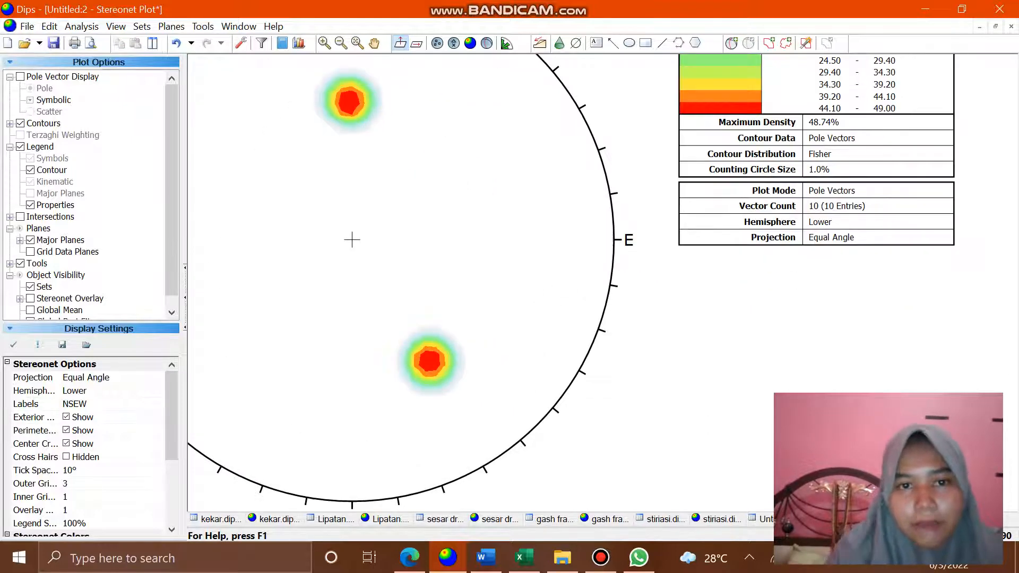
pyautogui.click(375, 46)
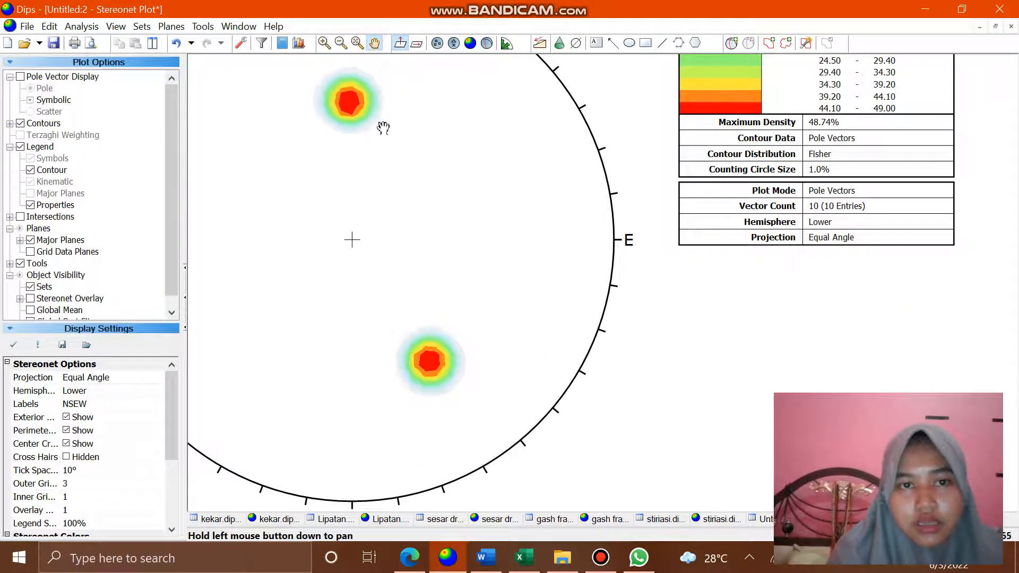
pyautogui.moveTo(382, 128); pyautogui.dragTo(497, 295)
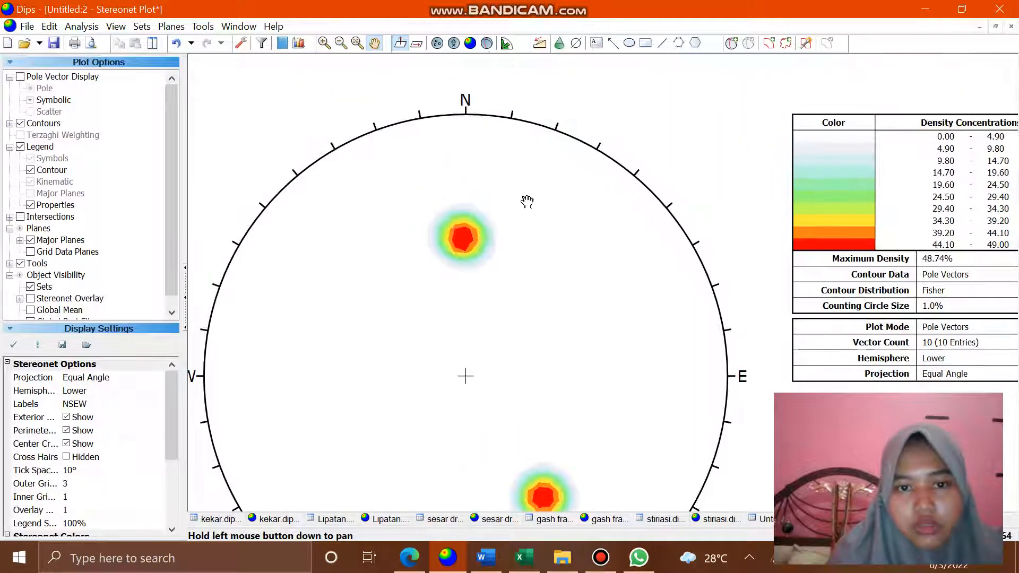
pyautogui.click(733, 44)
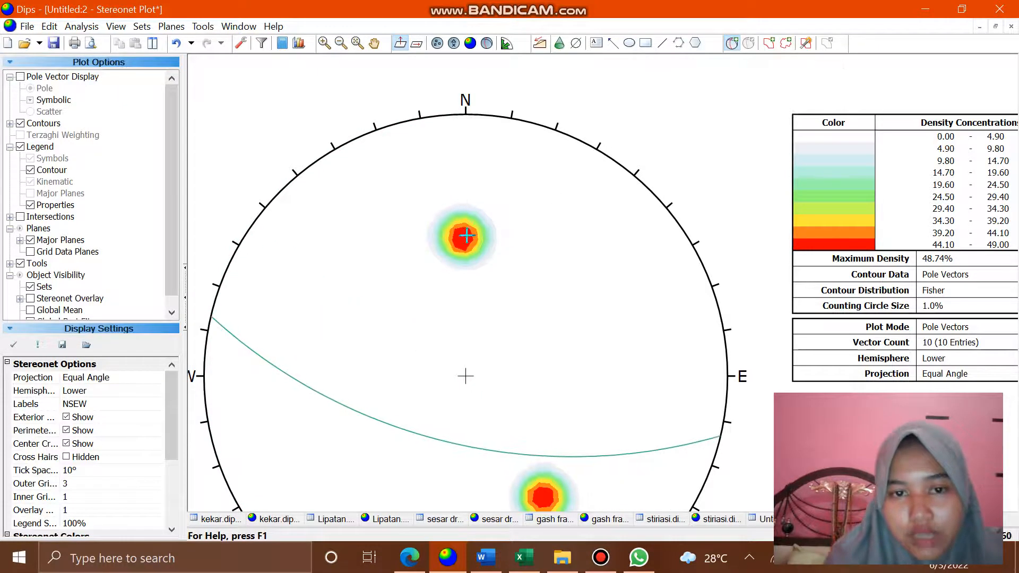
pyautogui.click(462, 237)
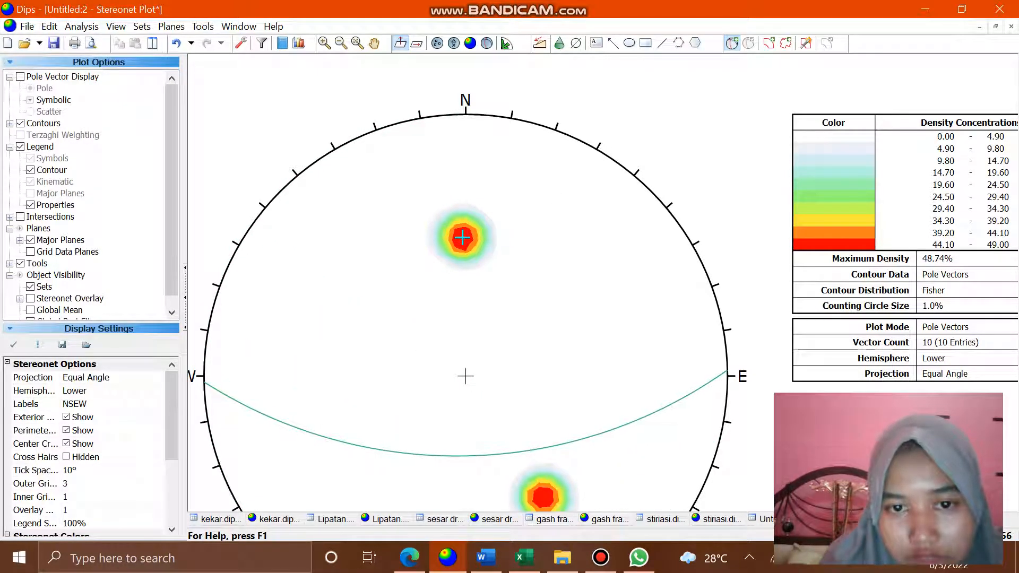
pyautogui.click(462, 237)
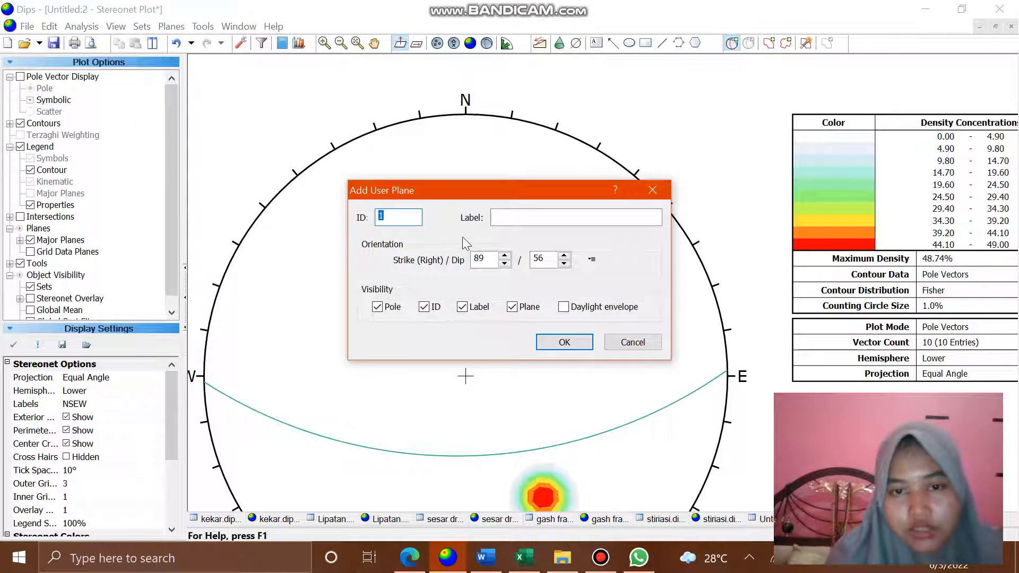
# Label the user plane "max 1", hide its ID and plane, and add it to the stereonet.
pyautogui.click(507, 221)
pyautogui.write('max')
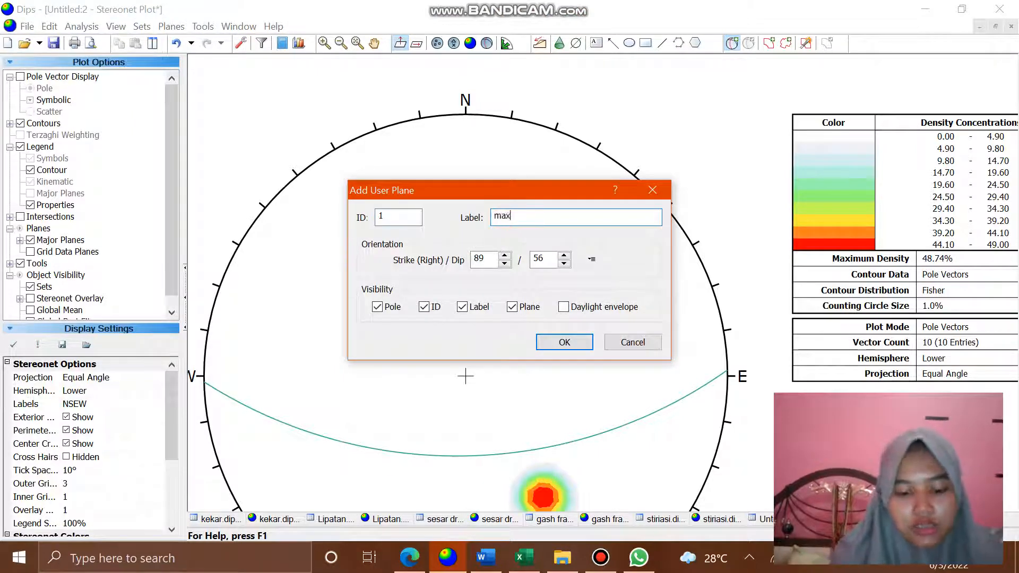
pyautogui.write(' 1')
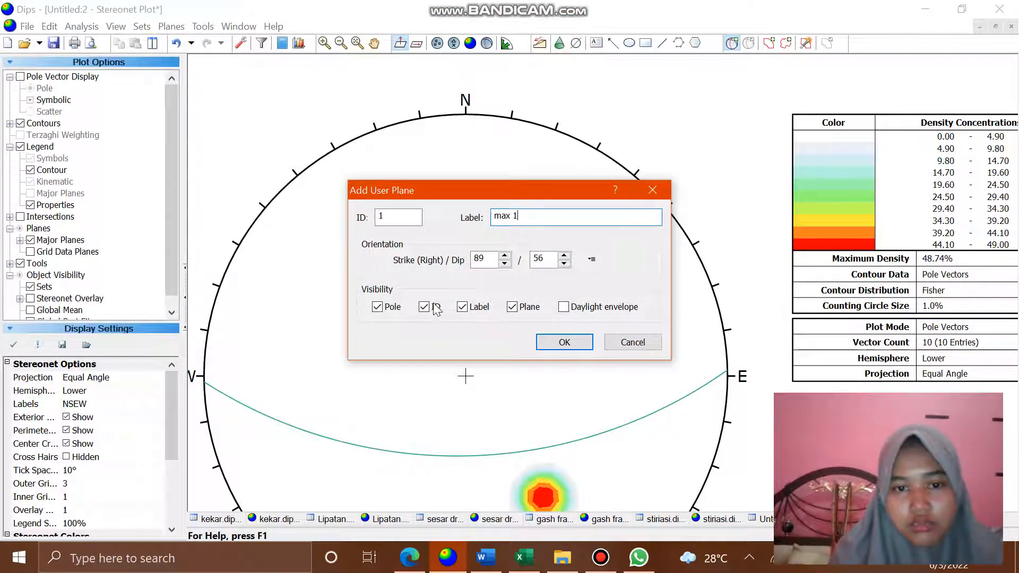
pyautogui.click(424, 307)
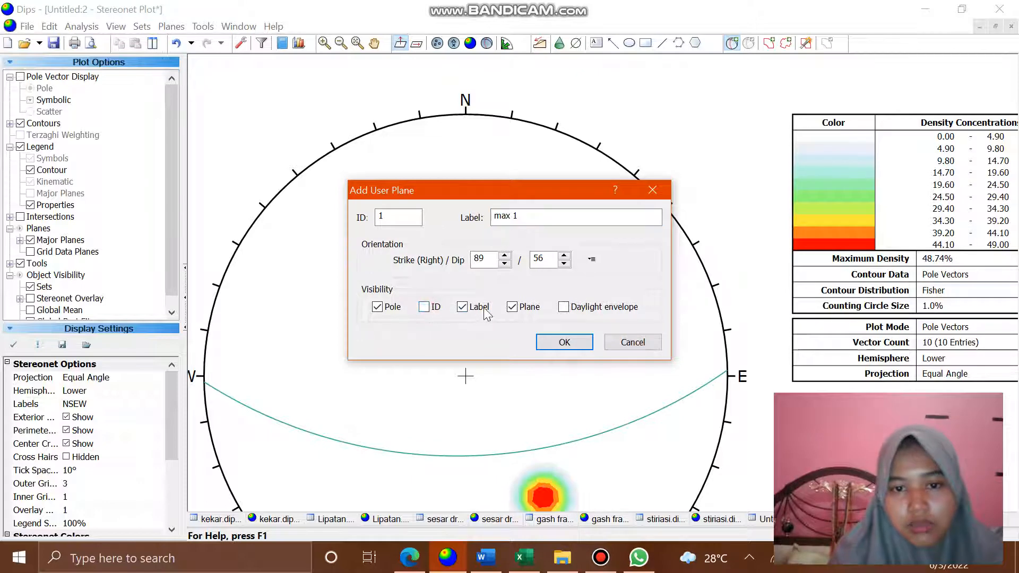
pyautogui.click(512, 308)
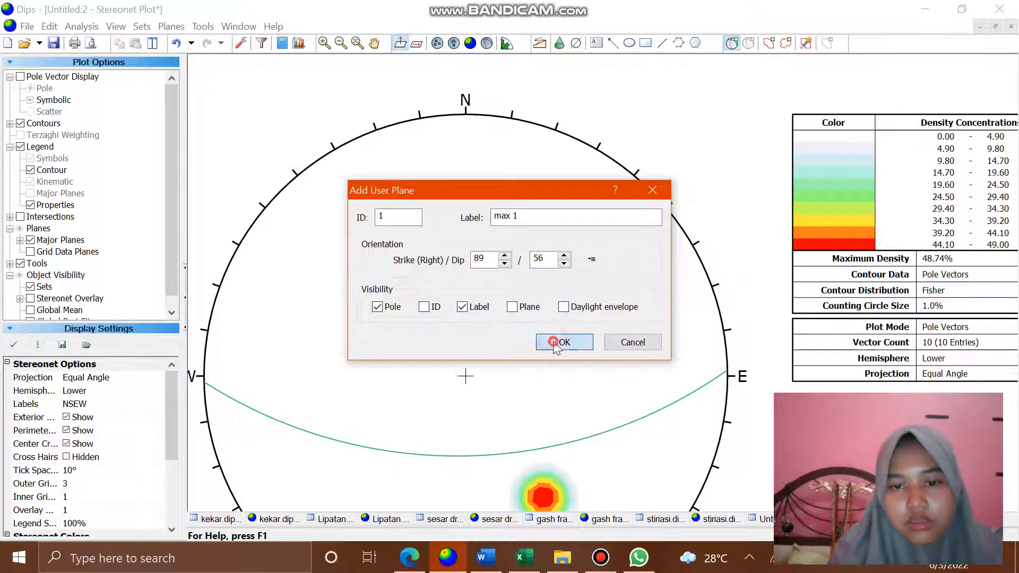
pyautogui.click(549, 340)
# Add a user plane at the centre of the southeastern density concentration, at strike/dip 237/58, labelled "max 2".
pyautogui.scroll(-3, 764, 261)
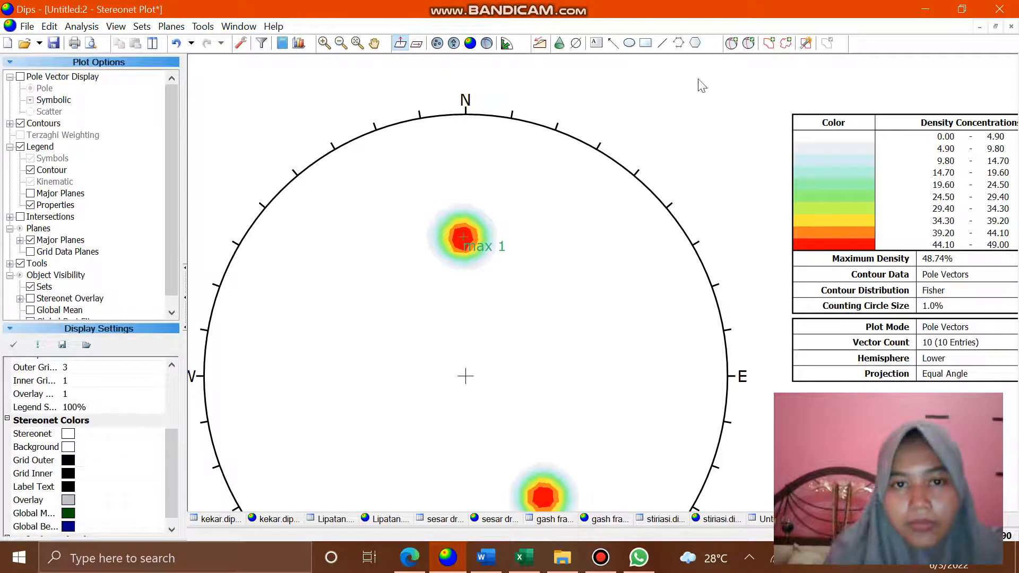
pyautogui.click(374, 43)
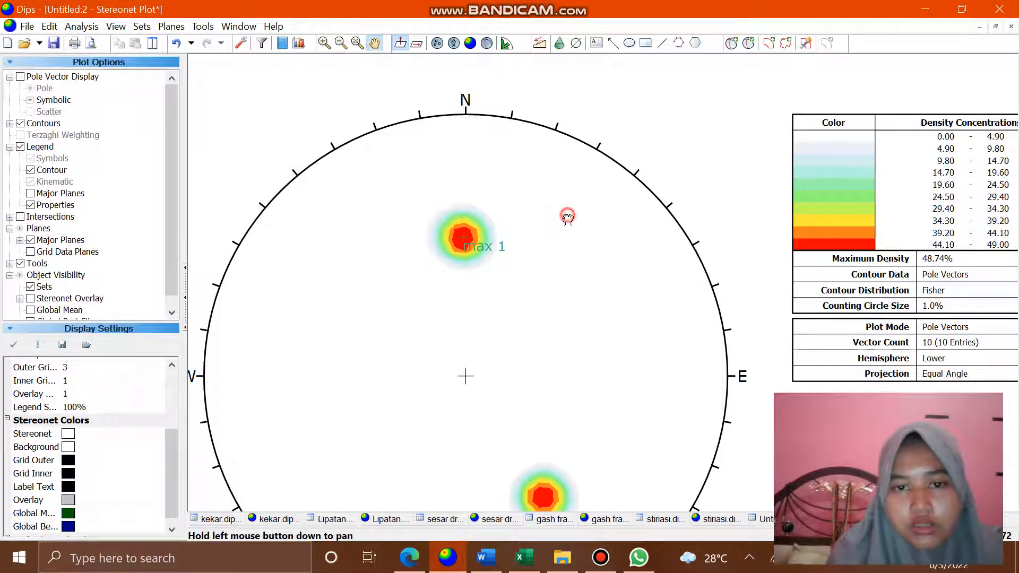
pyautogui.moveTo(567, 215); pyautogui.dragTo(478, 96)
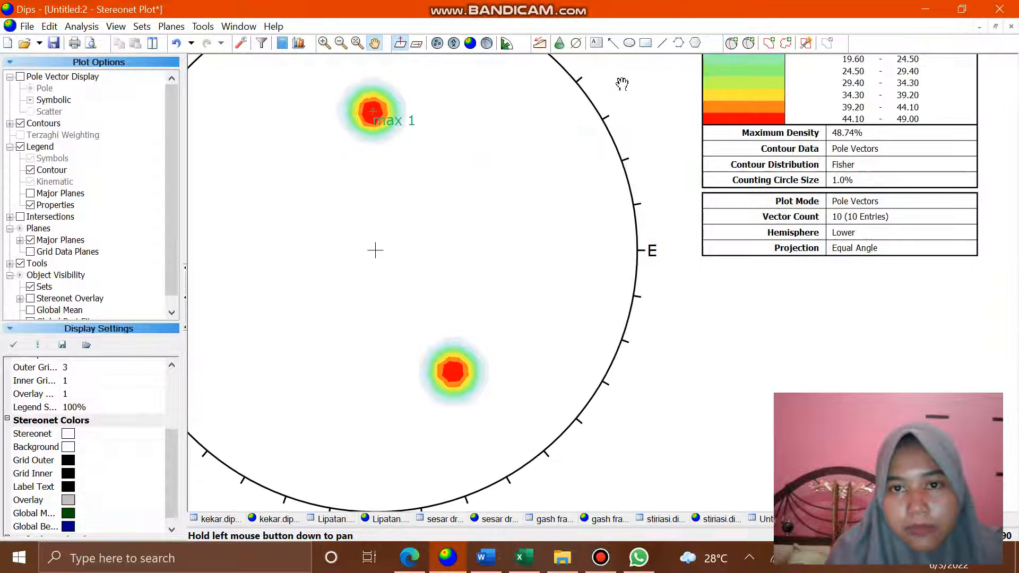
pyautogui.click(733, 44)
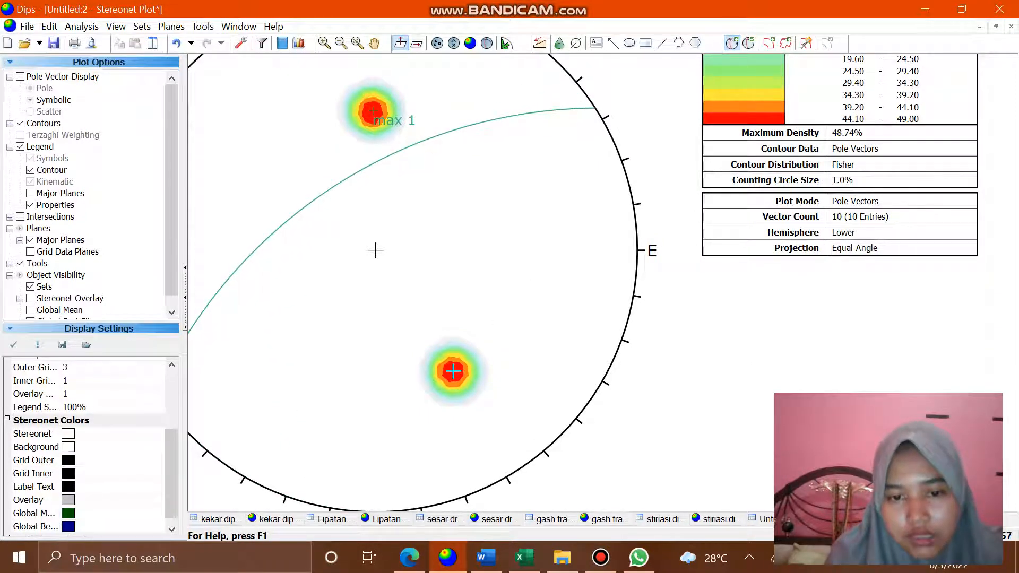
pyautogui.click(452, 371)
pyautogui.click(546, 218)
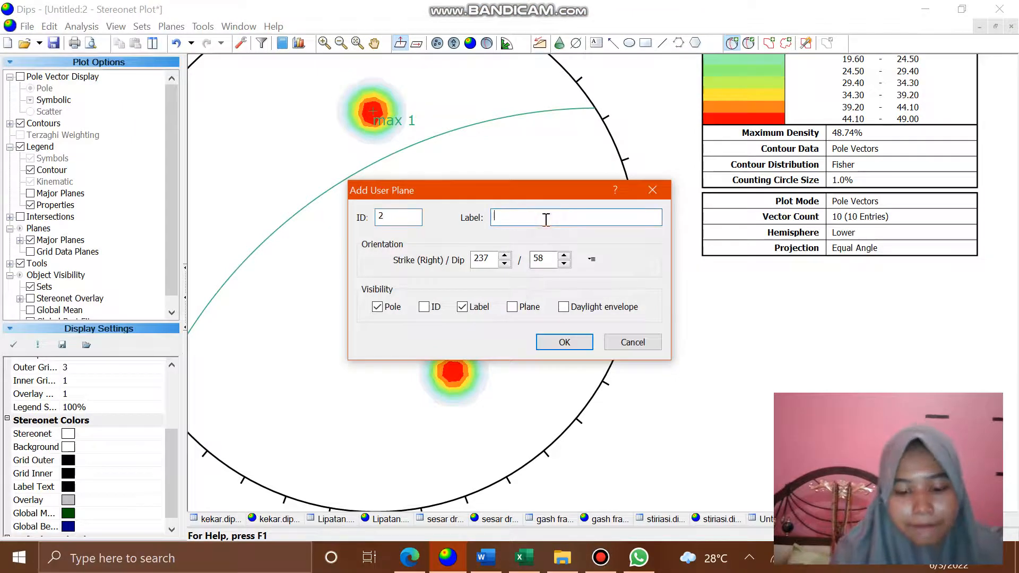
pyautogui.write('max 2')
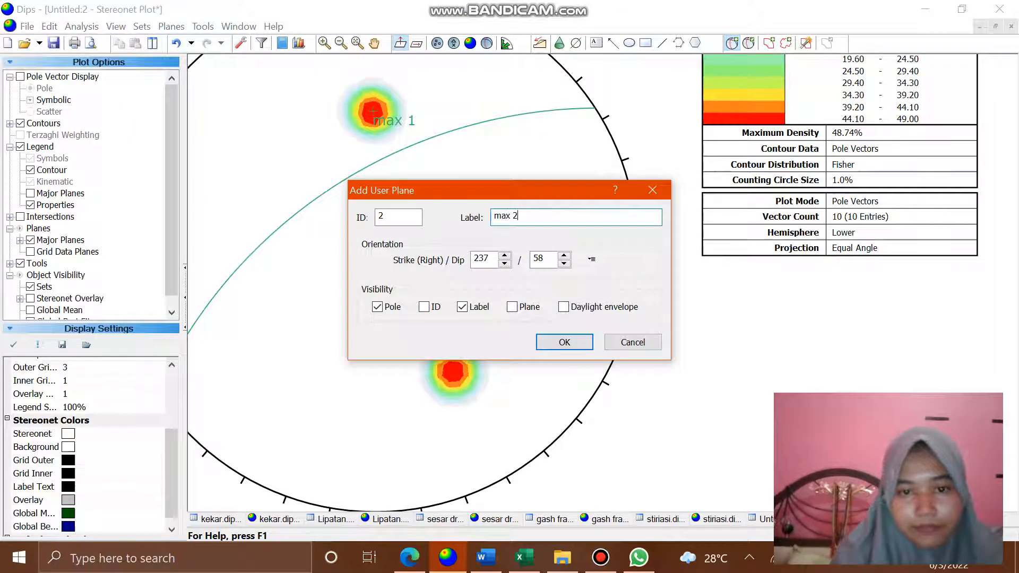
pyautogui.click(561, 345)
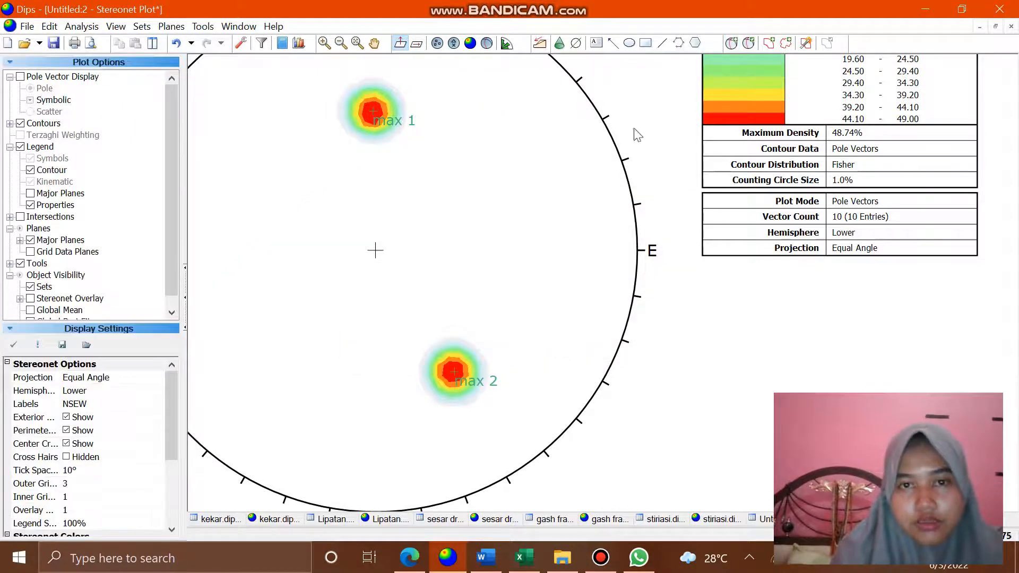
# Add a user plane at the max 1 pole, 89/56, labelled "sayap lipatan 1", with the plane shown and the pole hidden.
pyautogui.click(732, 42)
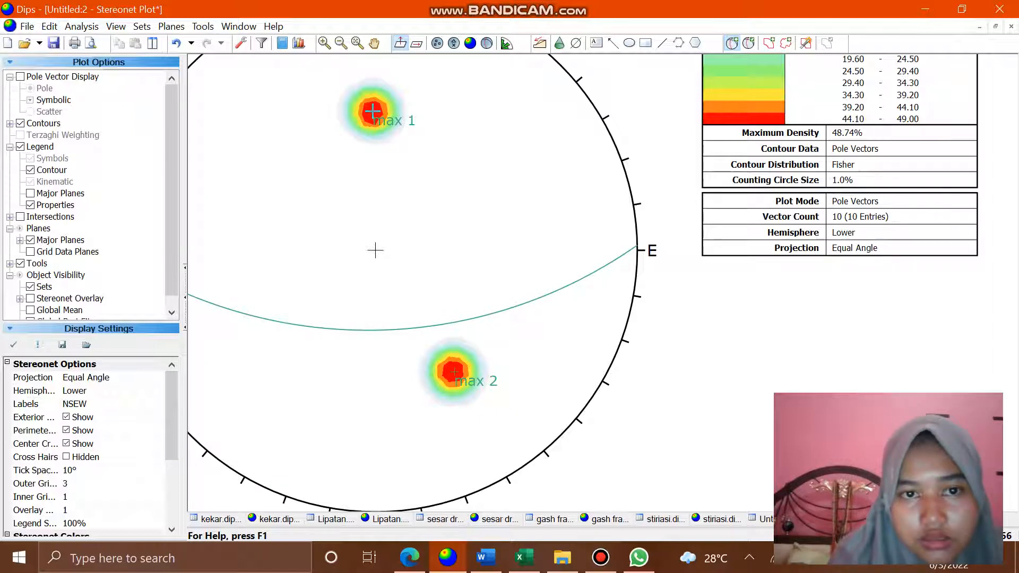
pyautogui.click(373, 110)
pyautogui.click(508, 215)
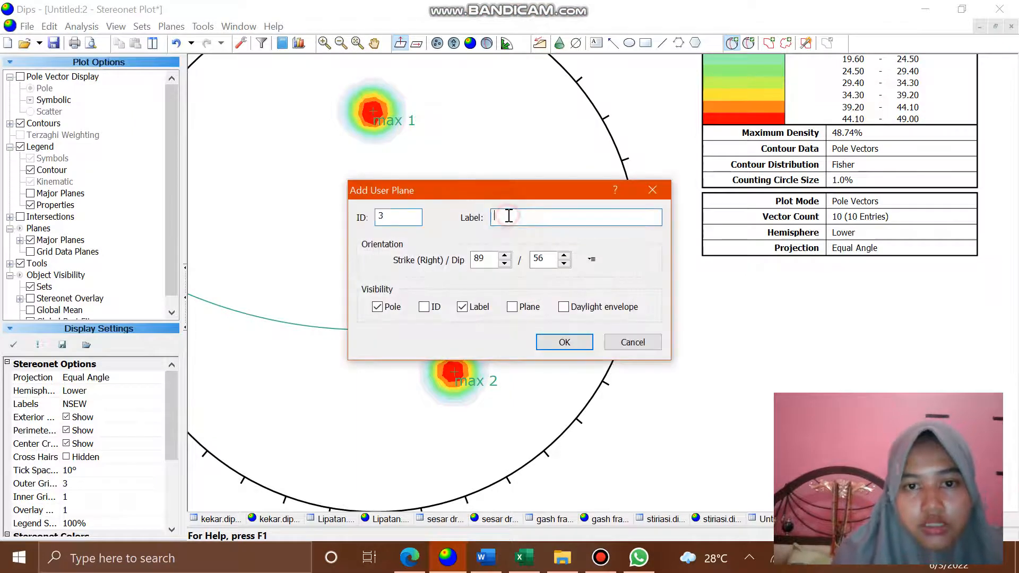
pyautogui.press('BackSpace')
pyautogui.press('BackSpace')
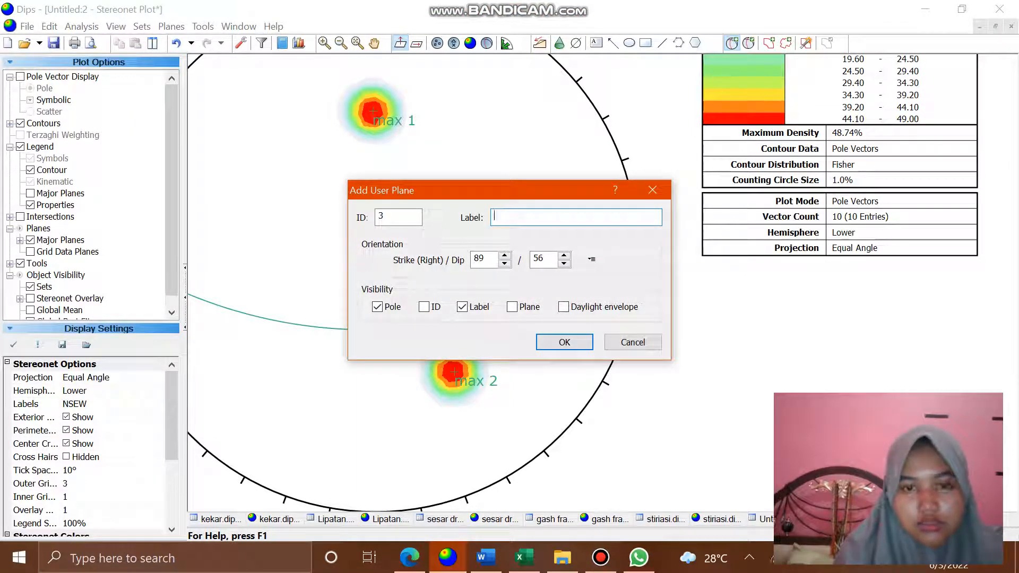
pyautogui.write('sayap lipatan ')
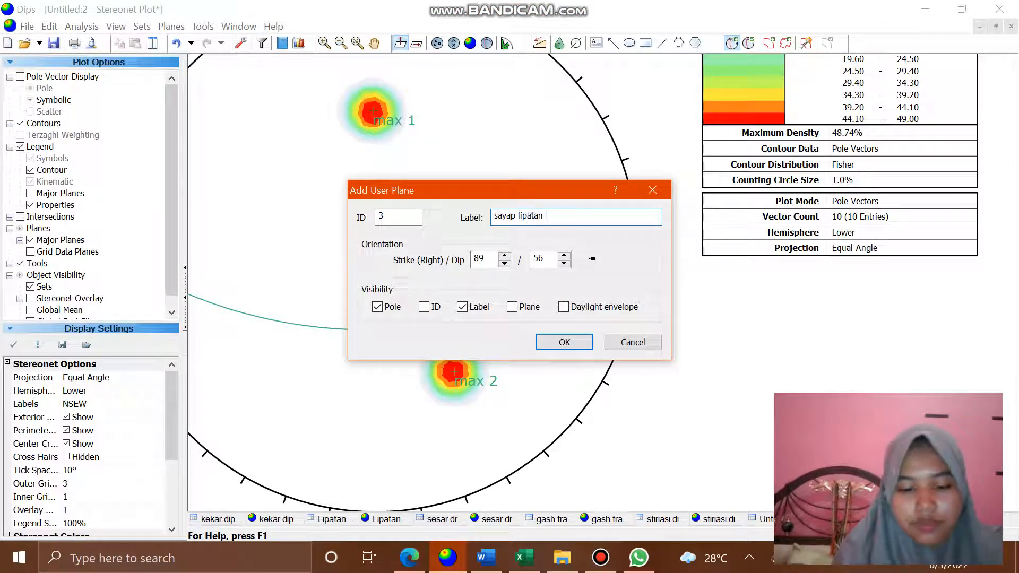
pyautogui.write('1')
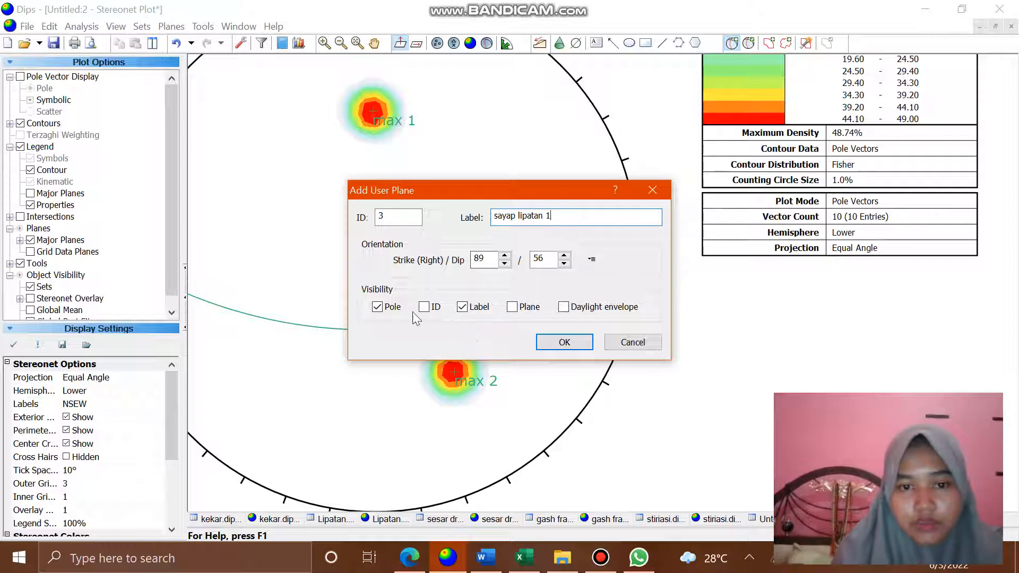
pyautogui.click(507, 305)
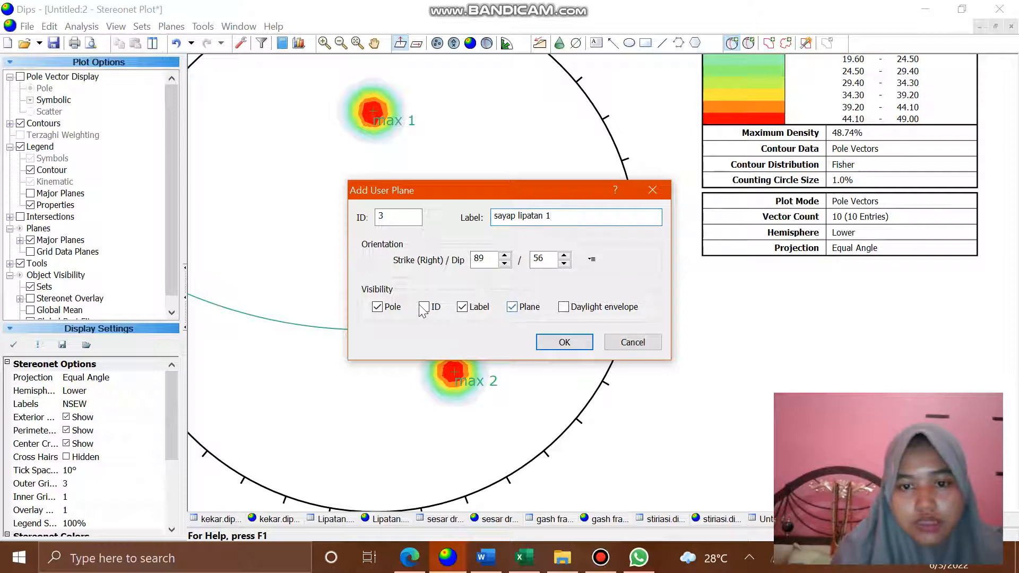
pyautogui.click(378, 307)
pyautogui.click(539, 342)
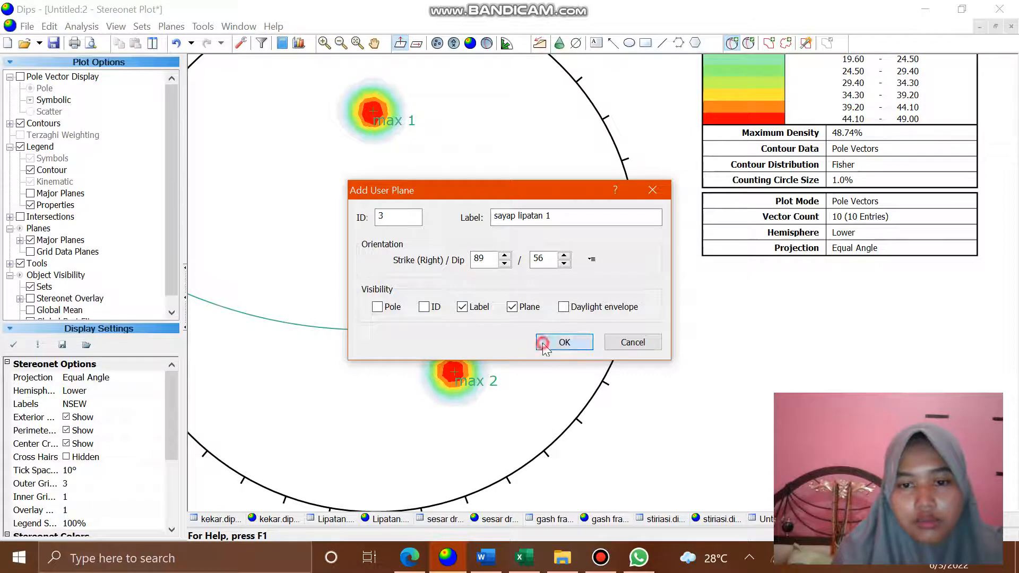
# Add a user plane at the max 2 pole, strike/dip 237/58, labelled "sayap lipatan 2".
pyautogui.click(732, 43)
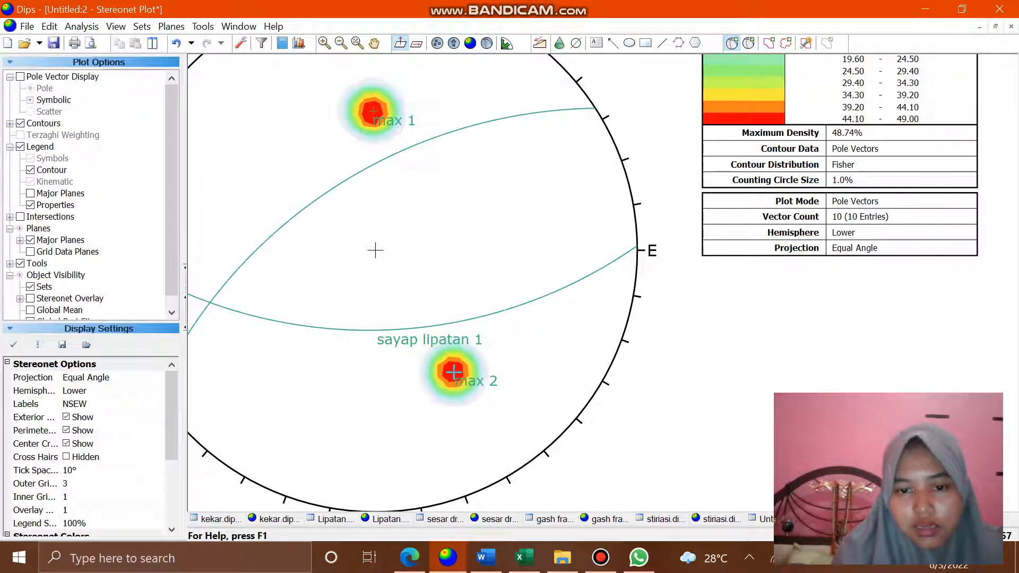
pyautogui.click(454, 371)
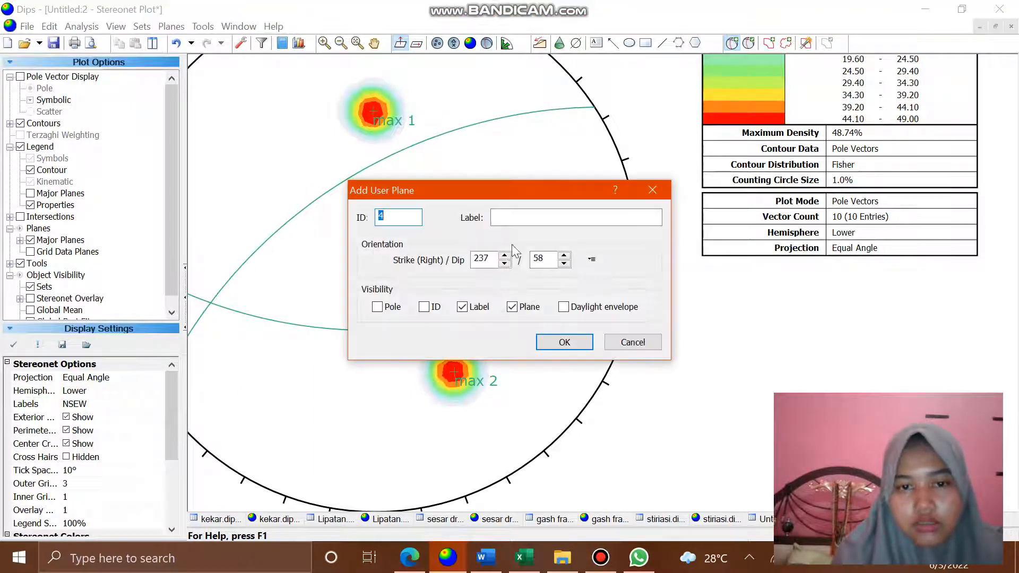
pyautogui.click(519, 219)
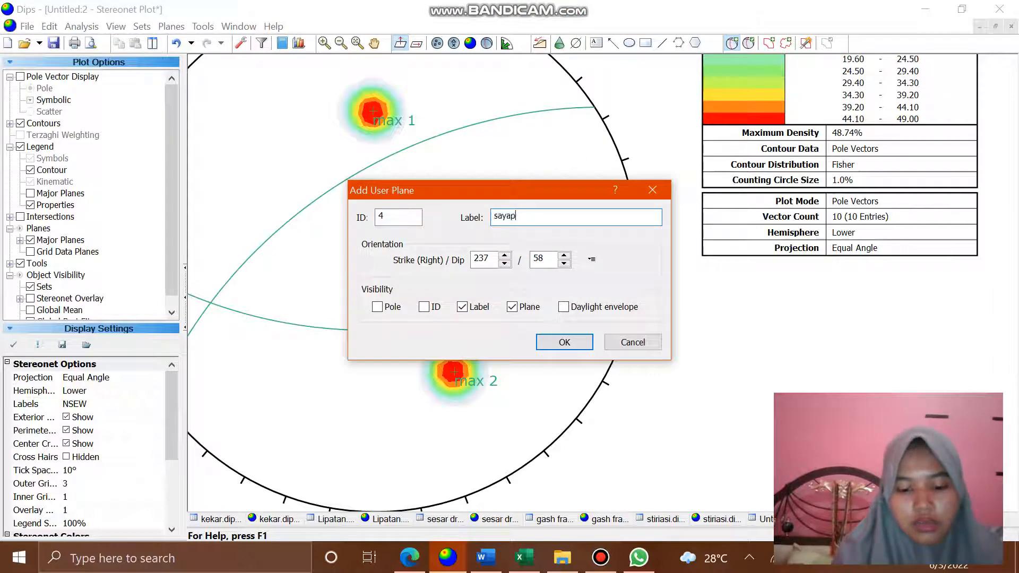
pyautogui.write('sayap lipatan 2')
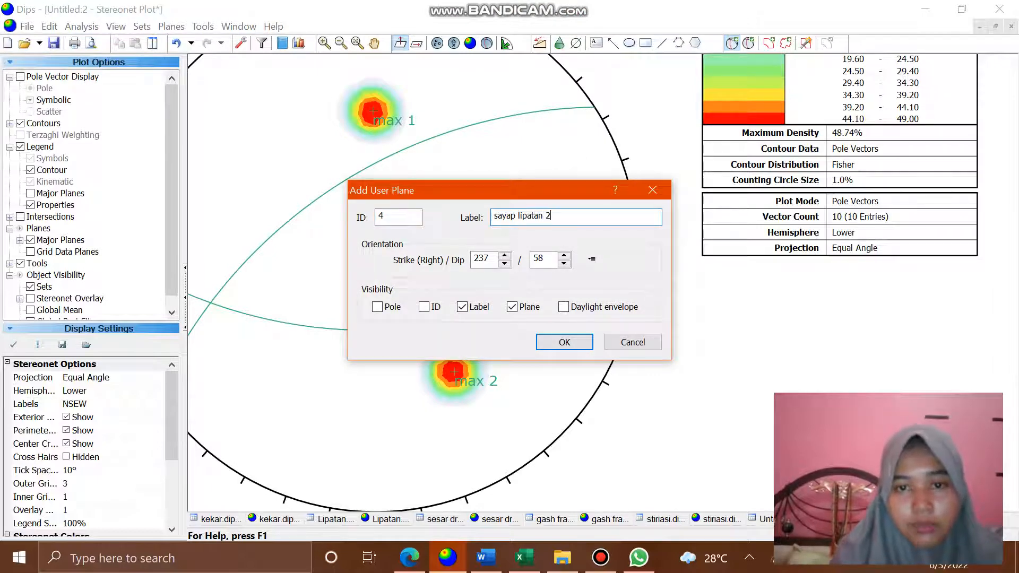
pyautogui.click(564, 342)
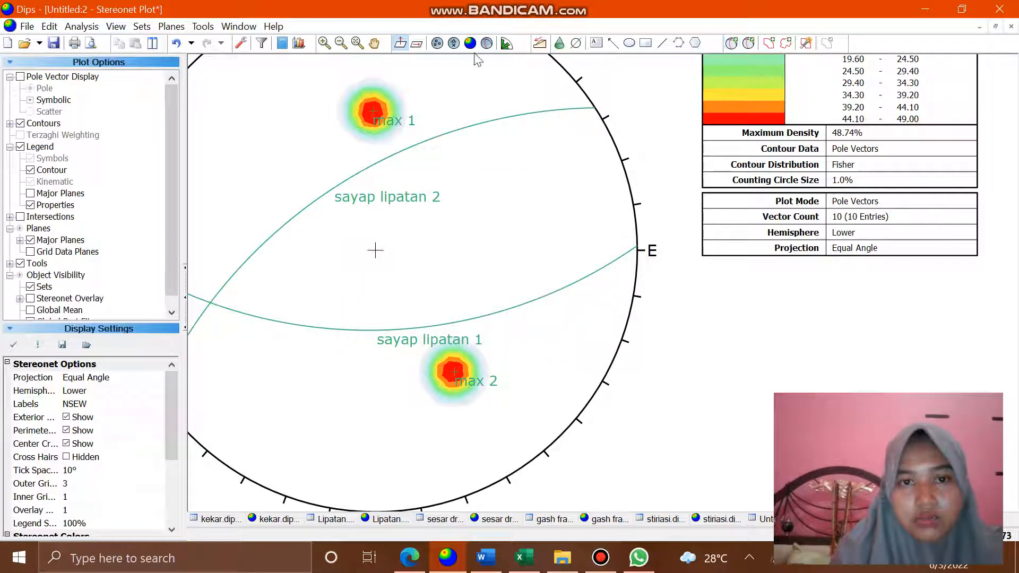
# Add a user plane at the intersection of the two limb planes, 342/67, labelled "sigma 2", with the pole shown and the plane hidden.
pyautogui.click(375, 44)
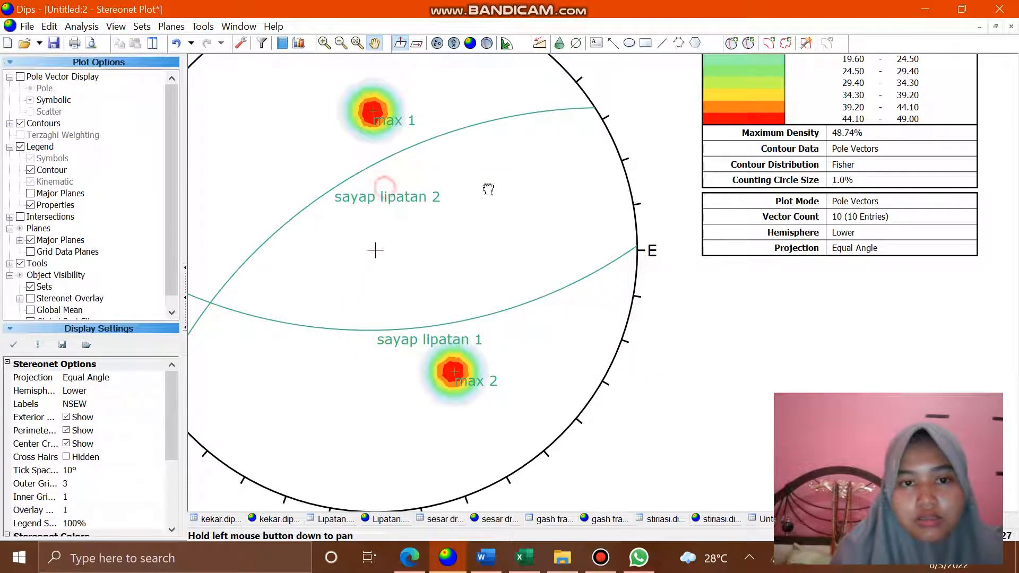
pyautogui.moveTo(382, 191); pyautogui.dragTo(592, 152)
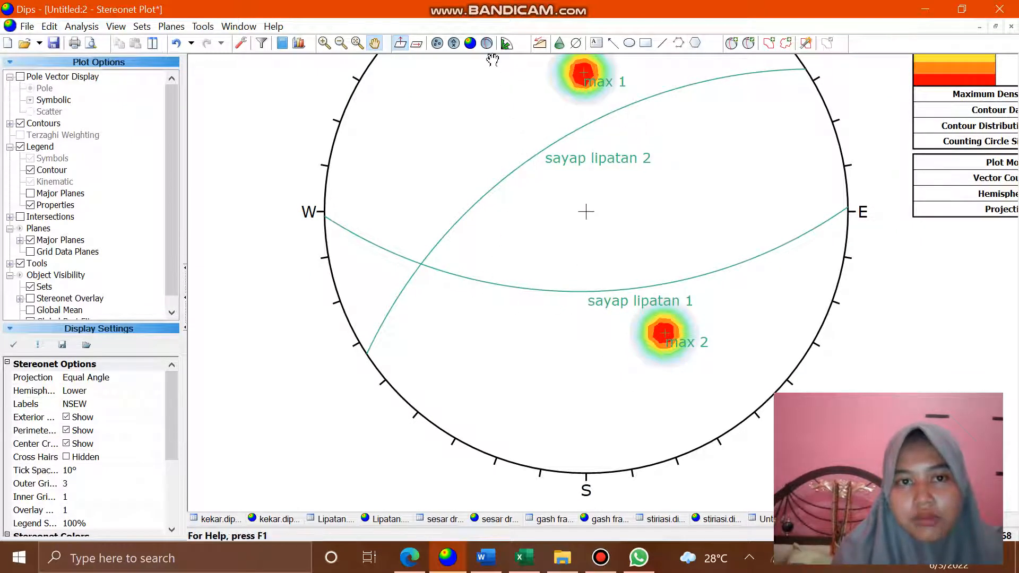
pyautogui.click(731, 44)
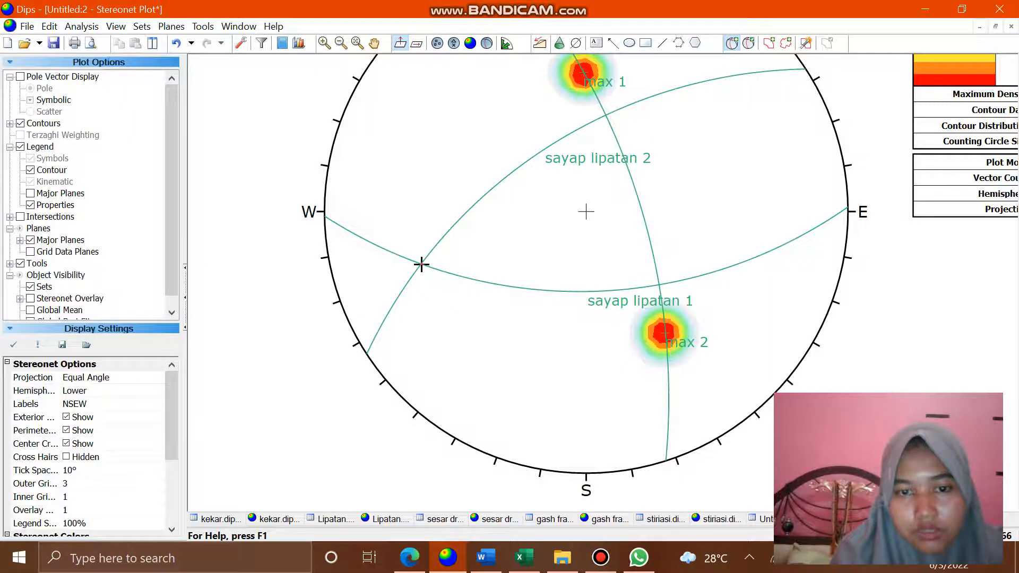
pyautogui.click(422, 263)
pyautogui.click(517, 216)
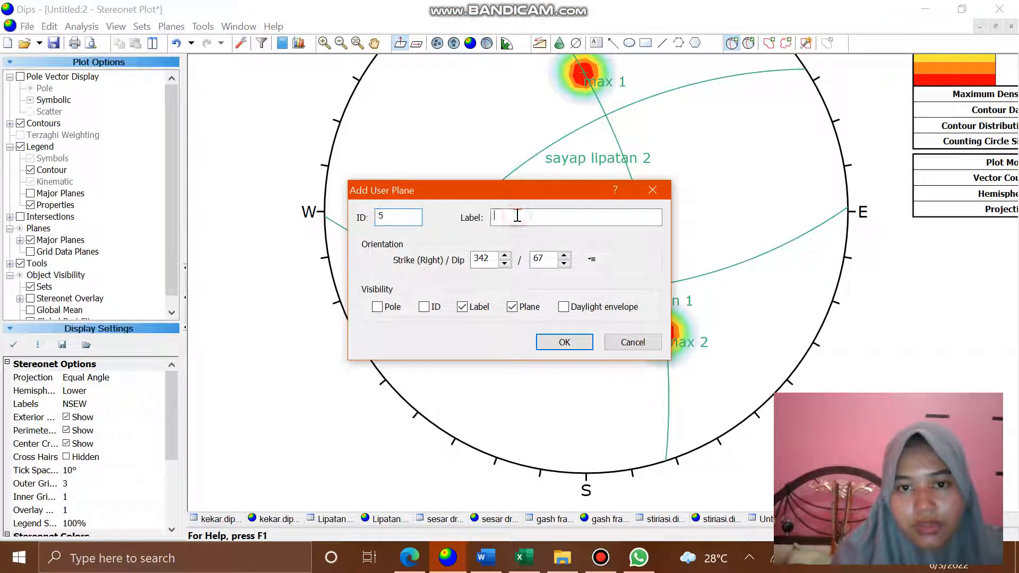
pyautogui.write('sigma 2')
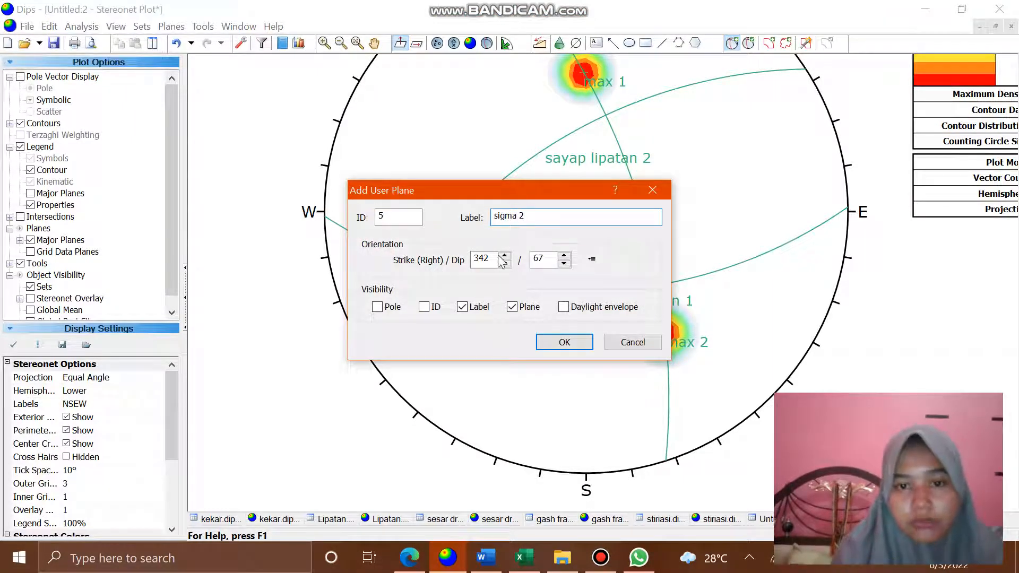
pyautogui.click(513, 308)
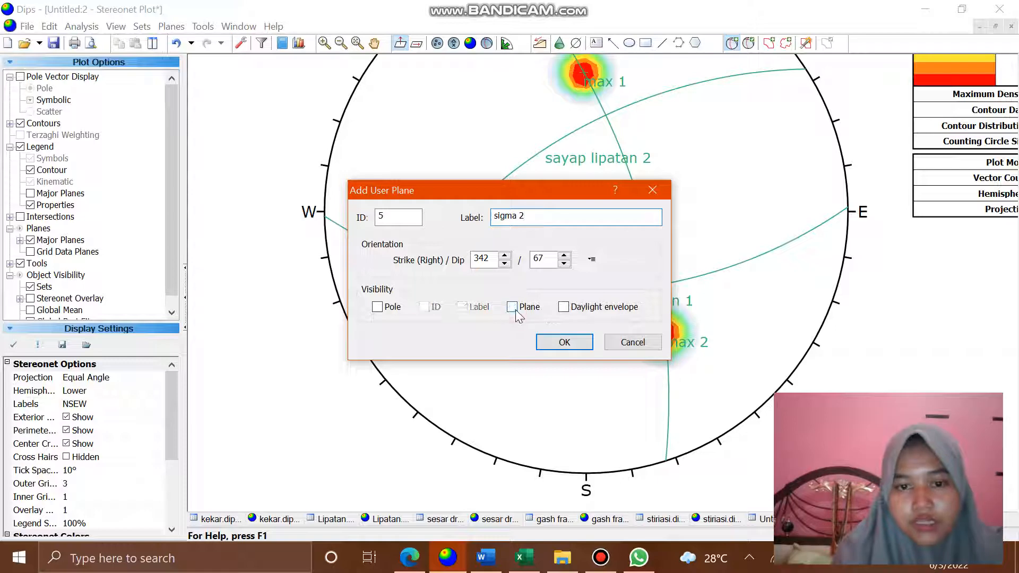
pyautogui.click(377, 308)
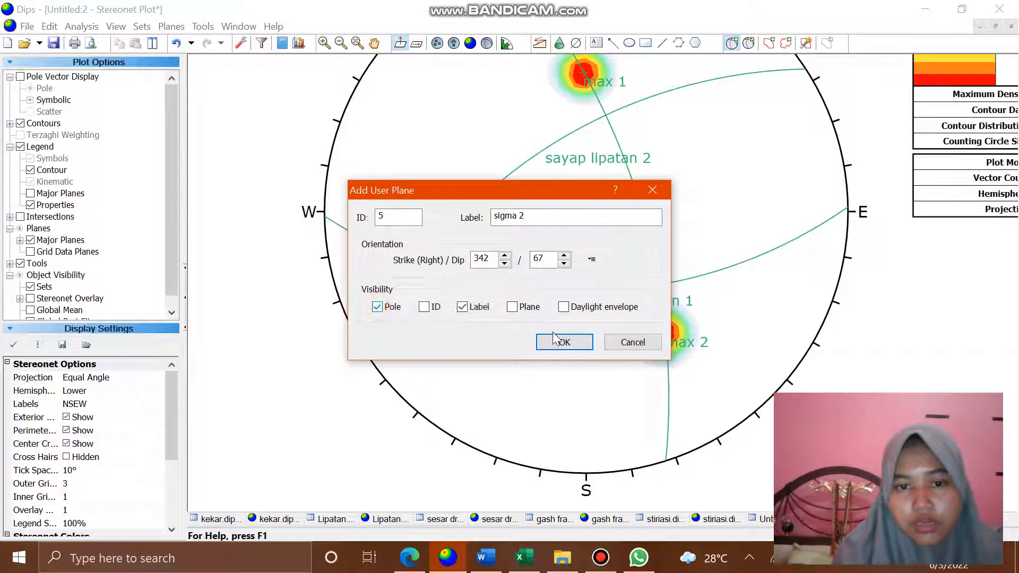
pyautogui.click(563, 342)
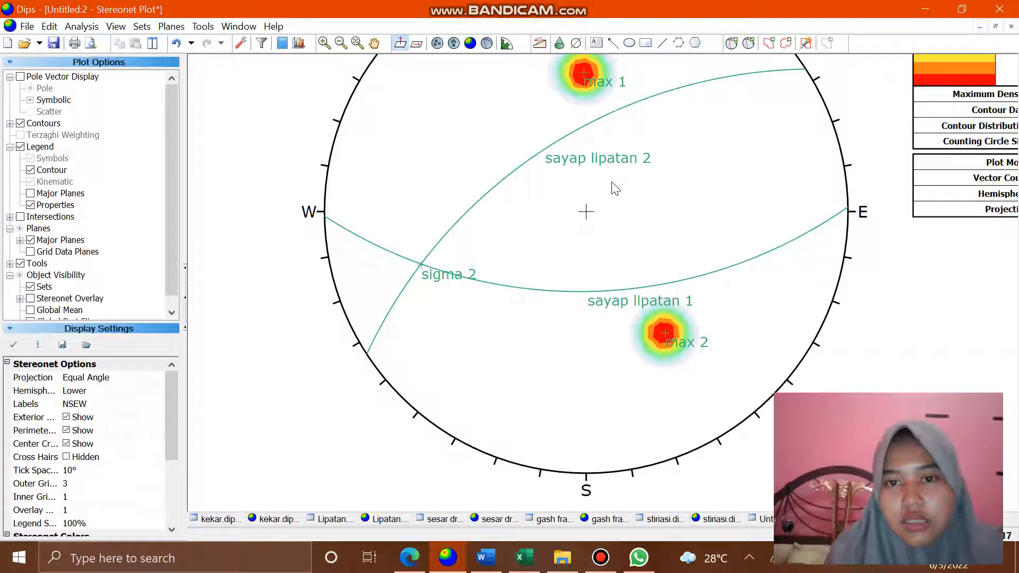
# Try adding a user plane labelled "bidang bantu" at the sigma 2 point, 343/67, with only pole and label shown, and undo it.
pyautogui.click(731, 43)
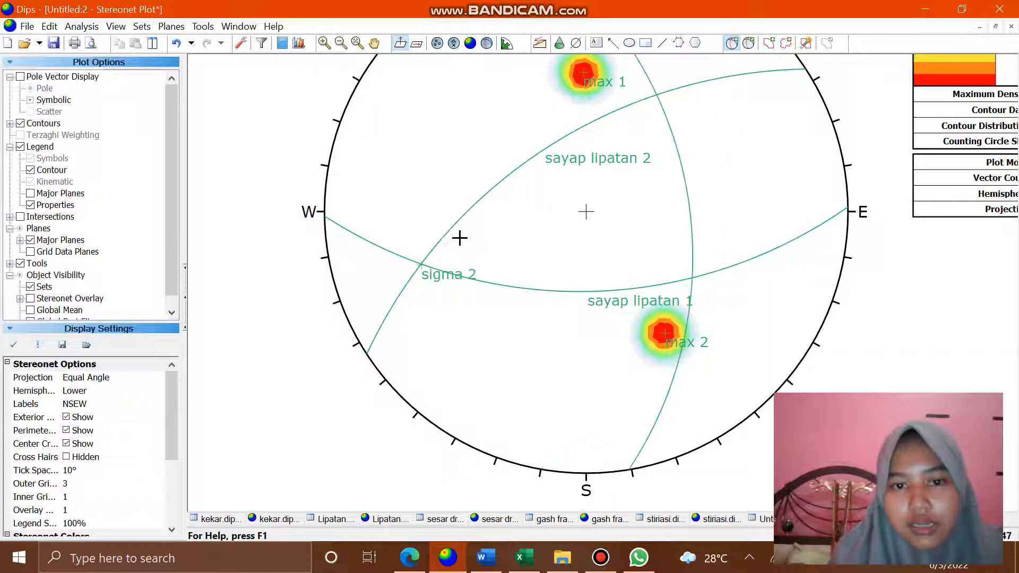
pyautogui.click(421, 263)
pyautogui.click(520, 210)
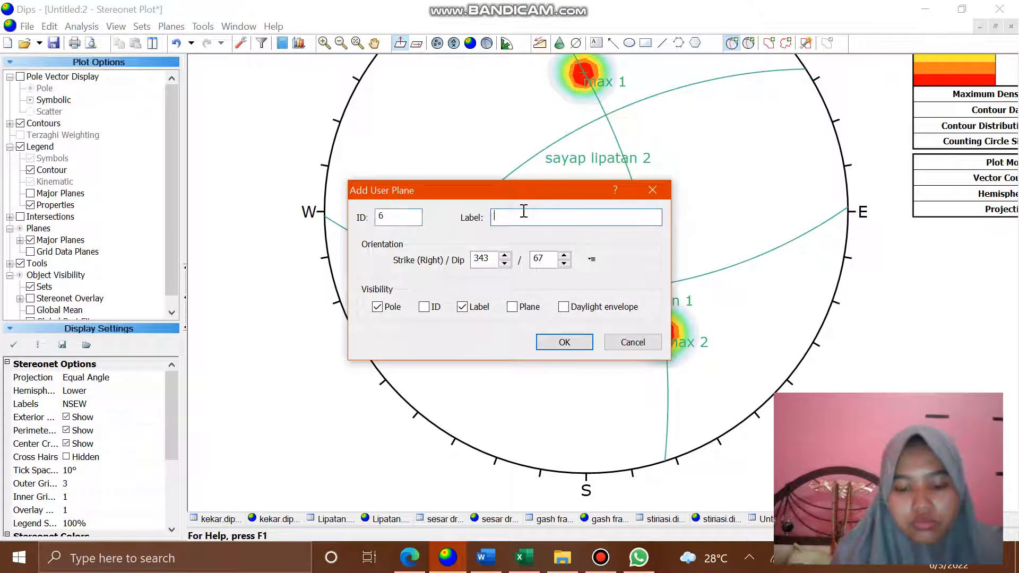
pyautogui.write('bidang bantu')
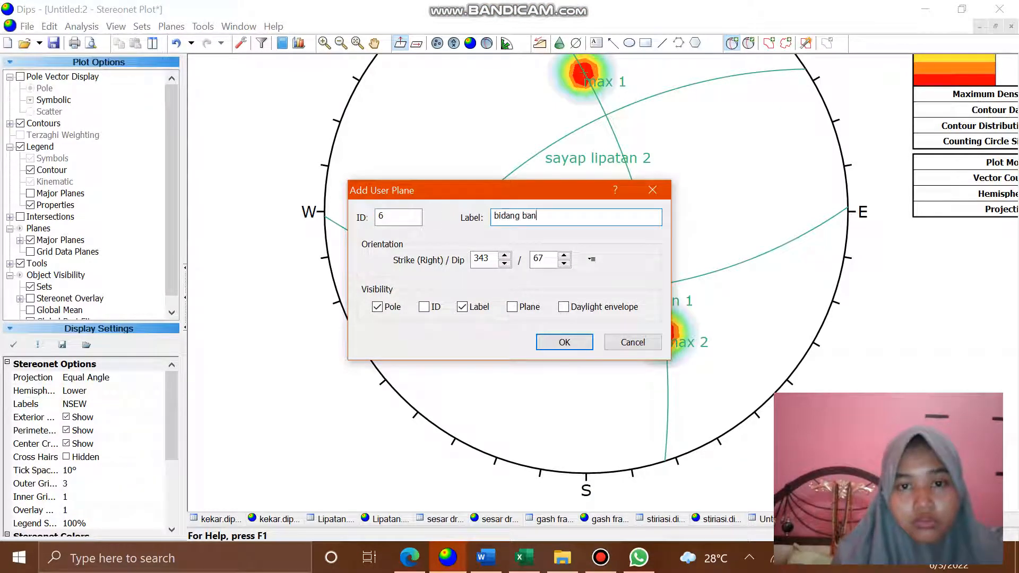
pyautogui.click(556, 343)
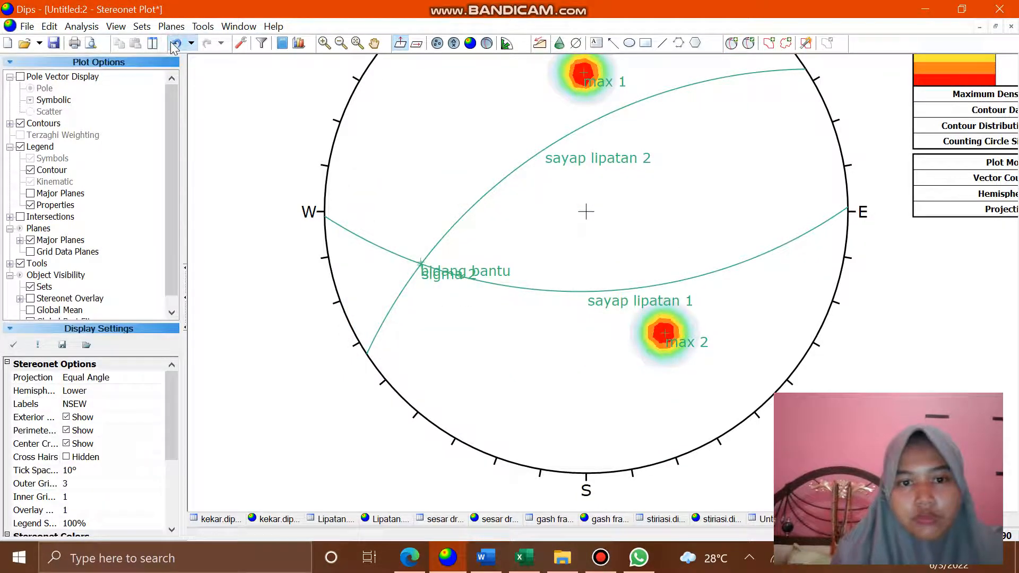
pyautogui.hotkey('ctrl', 'z')
# Add a user plane at the sigma 2 pole, 343/67, labelled "bidang bantu", with the plane shown and the pole hidden.
pyautogui.click(746, 46)
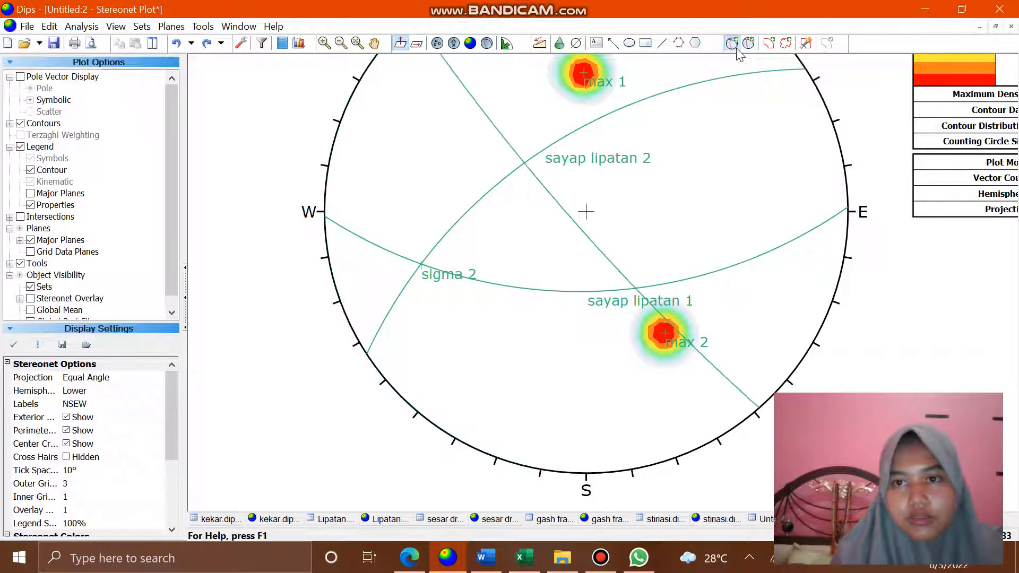
pyautogui.click(421, 263)
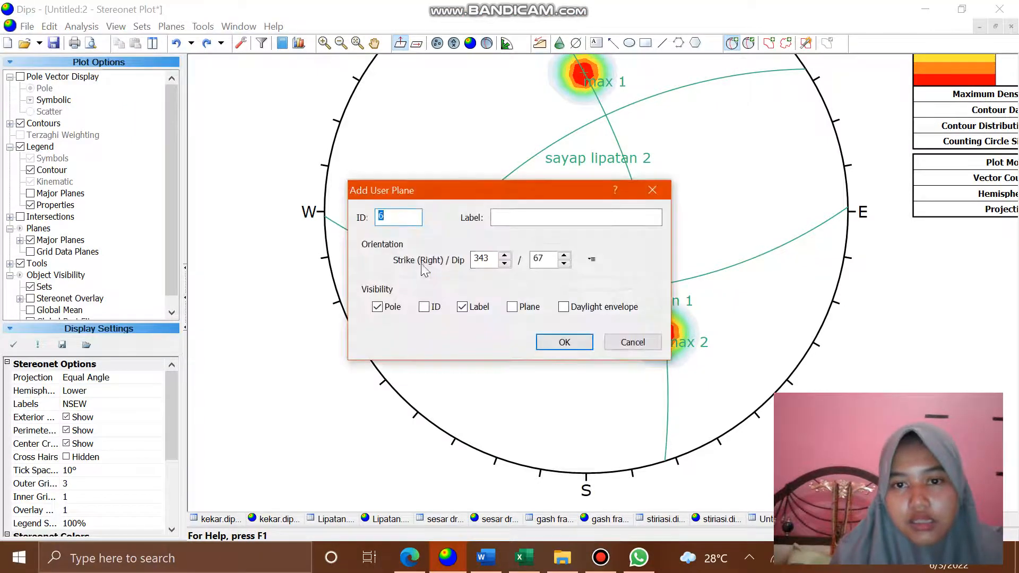
pyautogui.click(529, 307)
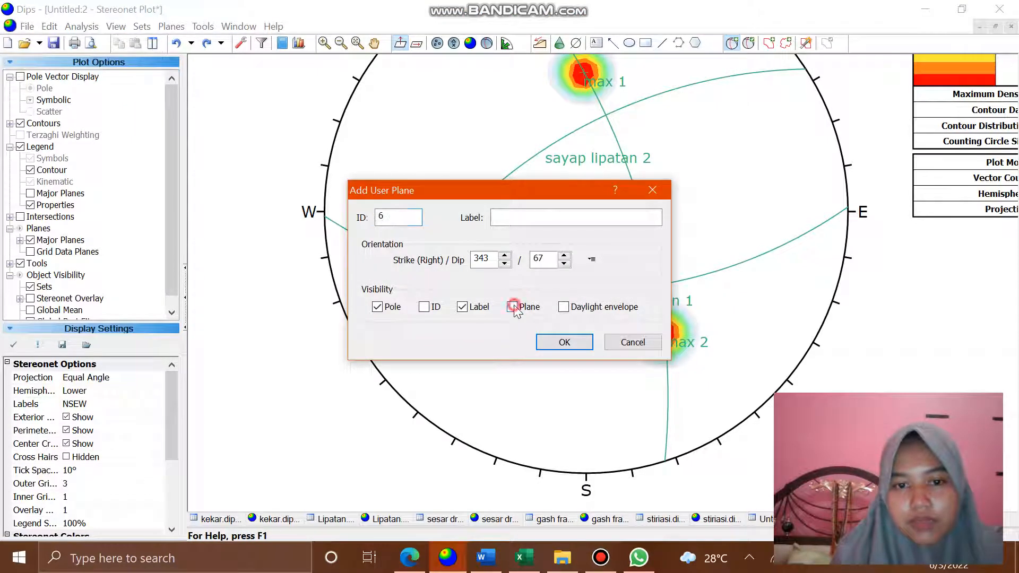
pyautogui.click(377, 308)
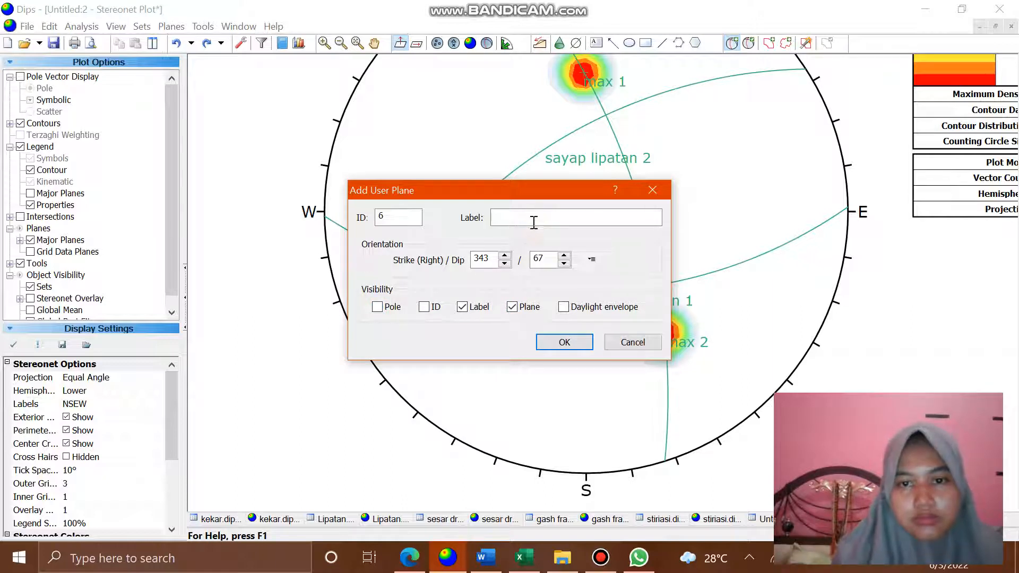
pyautogui.click(533, 222)
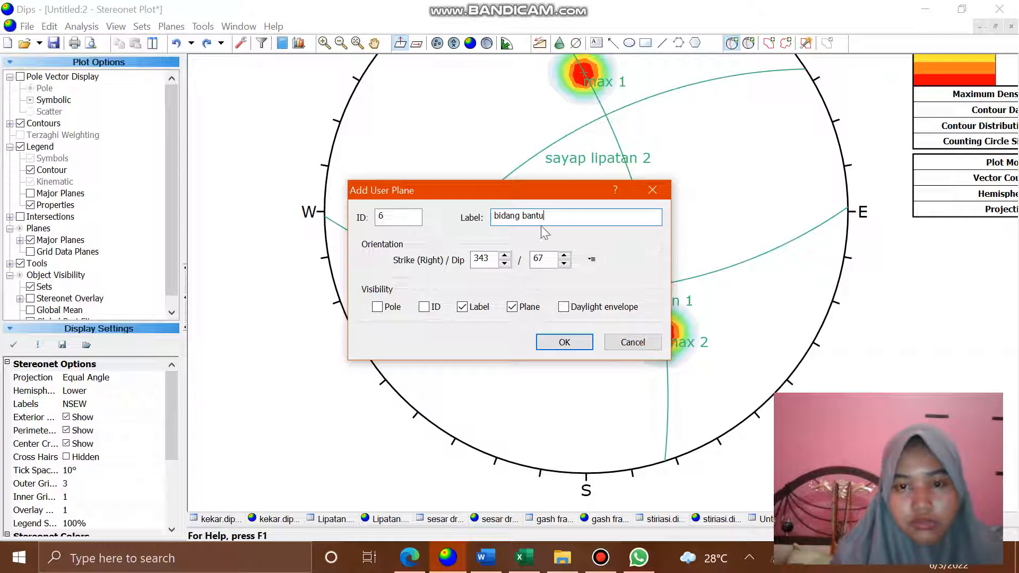
pyautogui.click(564, 341)
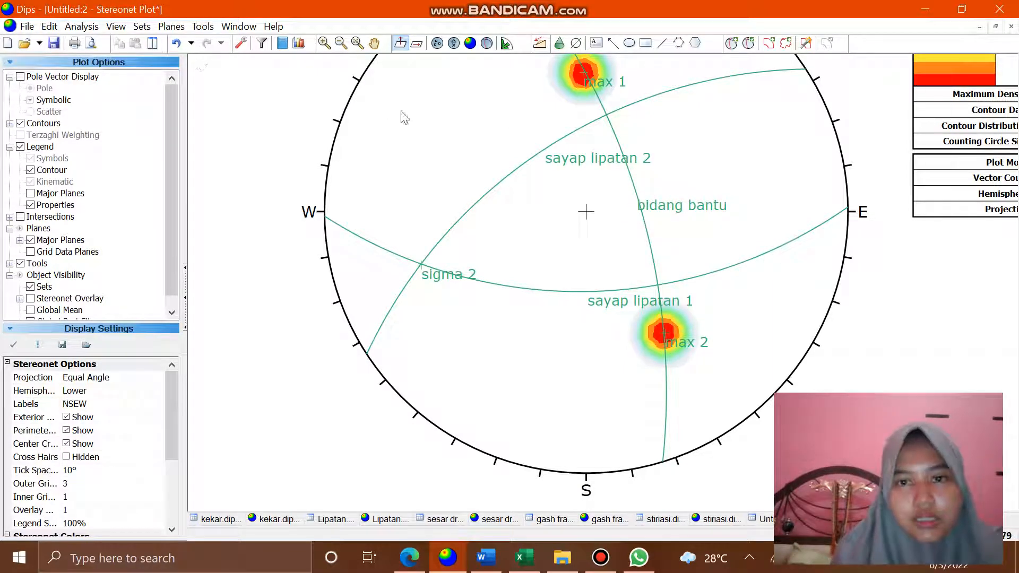
# Measure the angle between the points where the bidang bantu plane crosses sayap lipatan 2 and sayap lipatan 1.
pyautogui.click(203, 26)
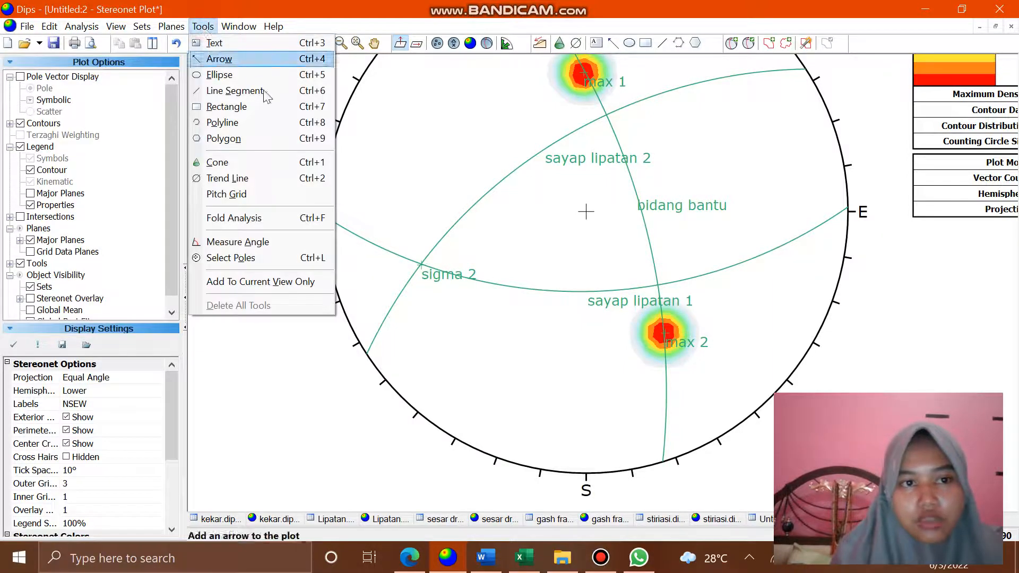
pyautogui.click(238, 242)
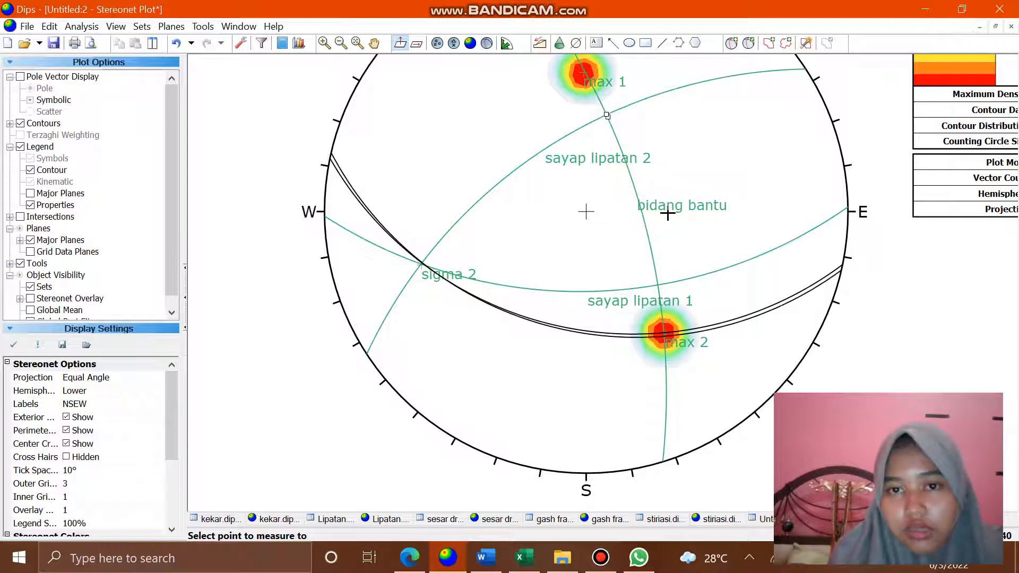
pyautogui.click(657, 284)
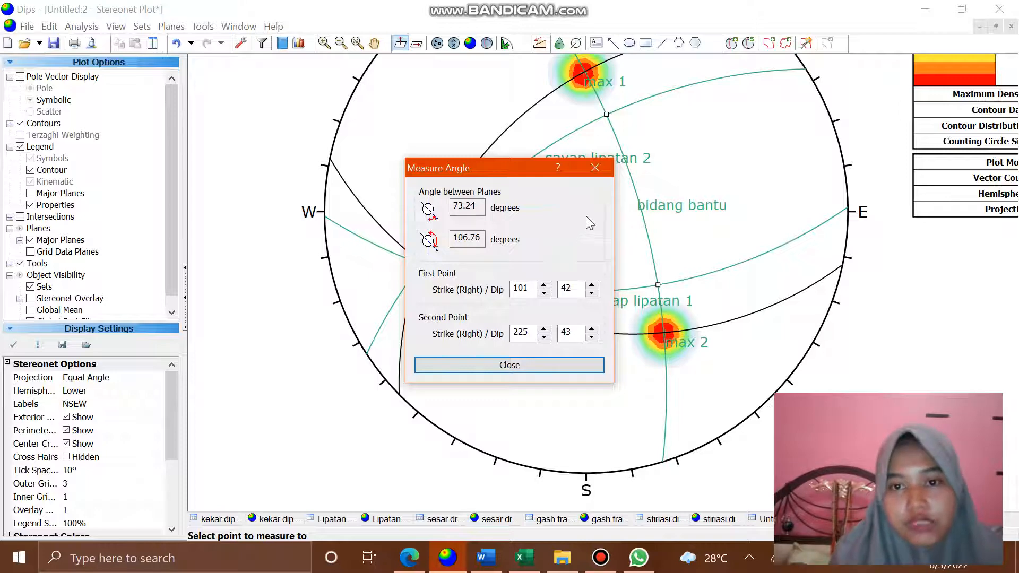
pyautogui.click(548, 371)
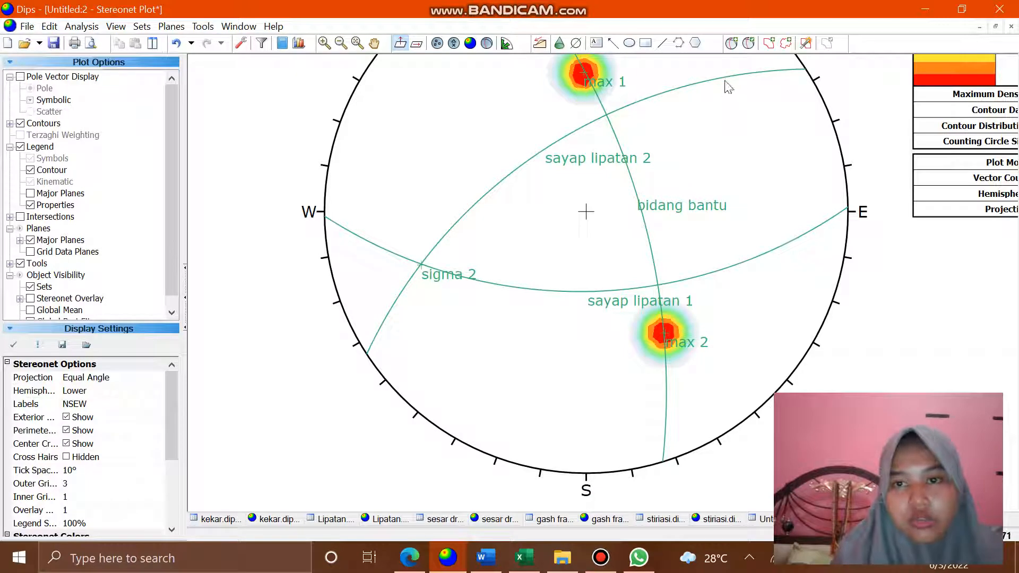
# Add a pitch grid along the bidang bantu plane.
pyautogui.click(203, 26)
pyautogui.moveTo(239, 26)
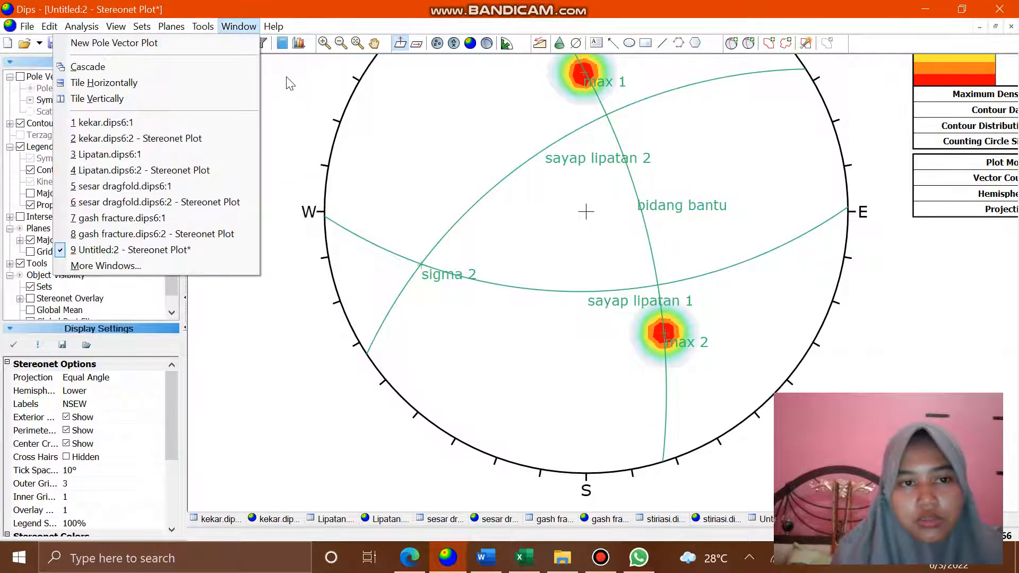
pyautogui.moveTo(202, 26)
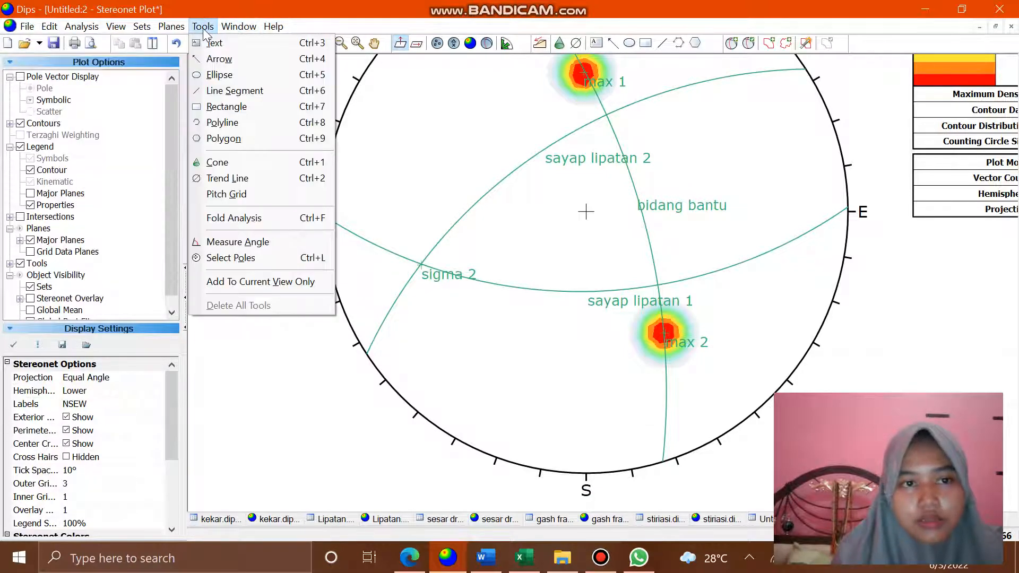
pyautogui.click(227, 195)
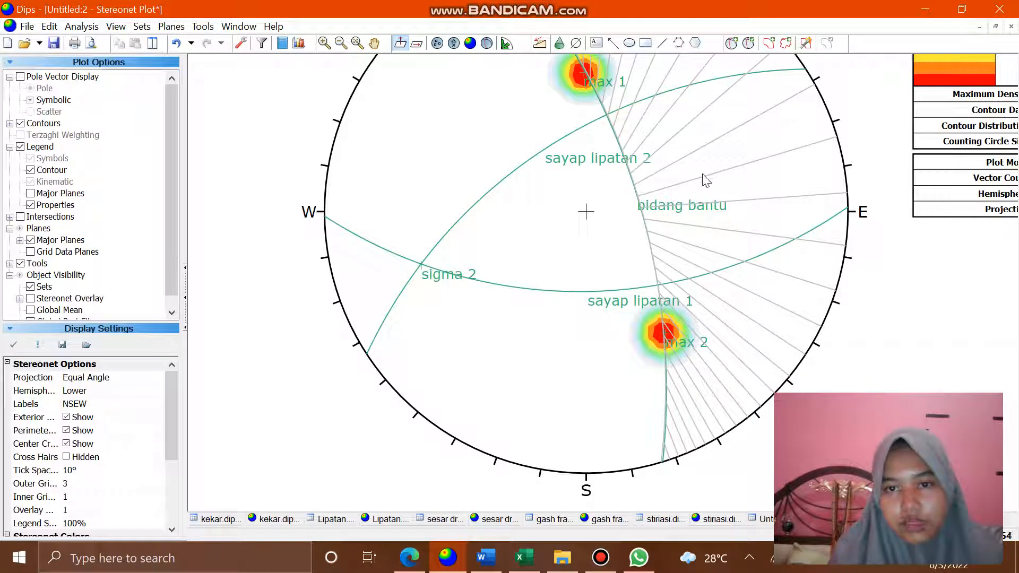
# Add a user plane with its pole on the bidang bantu curve, 191/26, labelled "sigma 1", with the pole shown and the plane hidden.
pyautogui.click(731, 42)
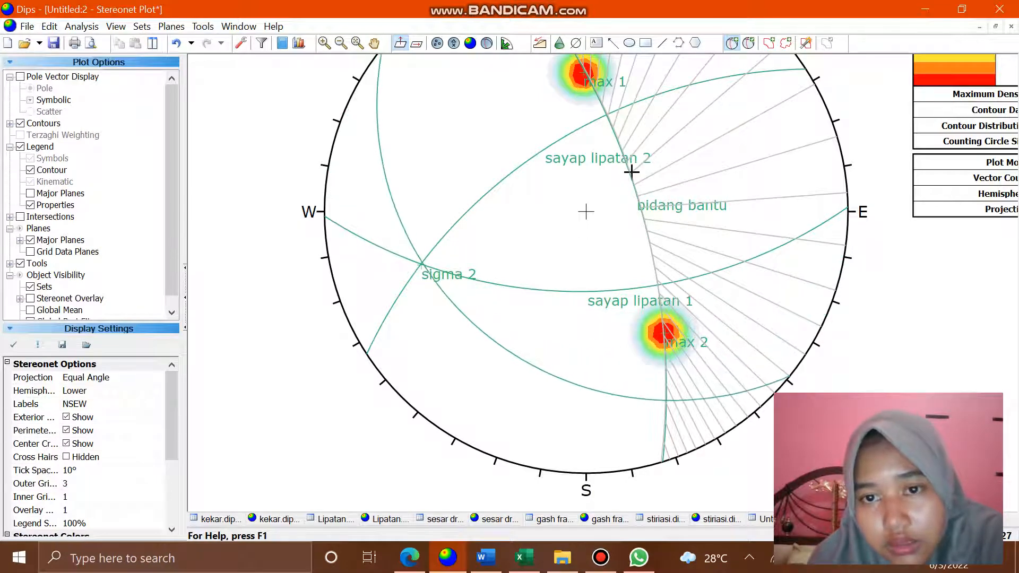
pyautogui.click(644, 222)
pyautogui.click(615, 215)
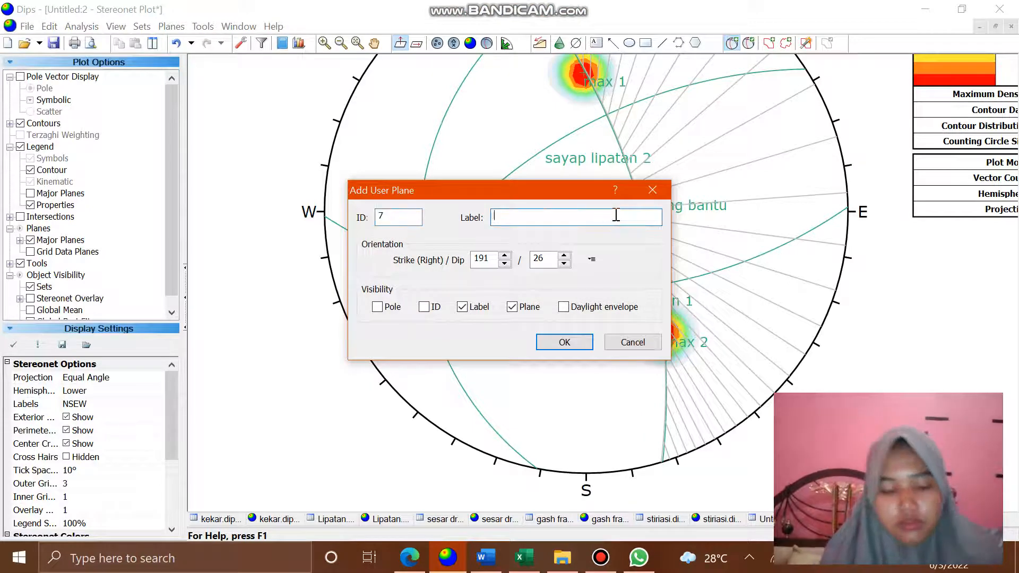
pyautogui.write('sigma 1')
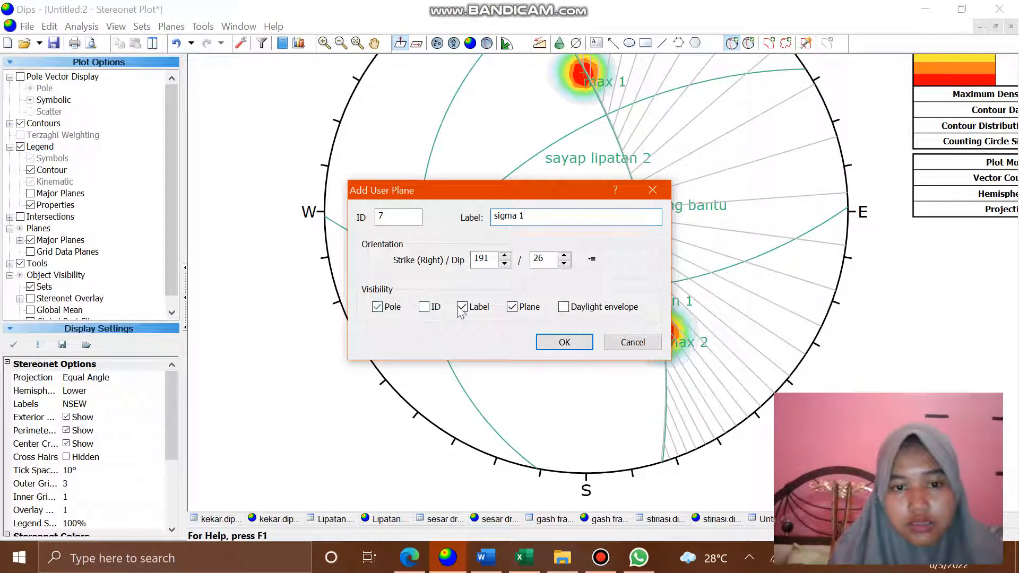
pyautogui.click(564, 341)
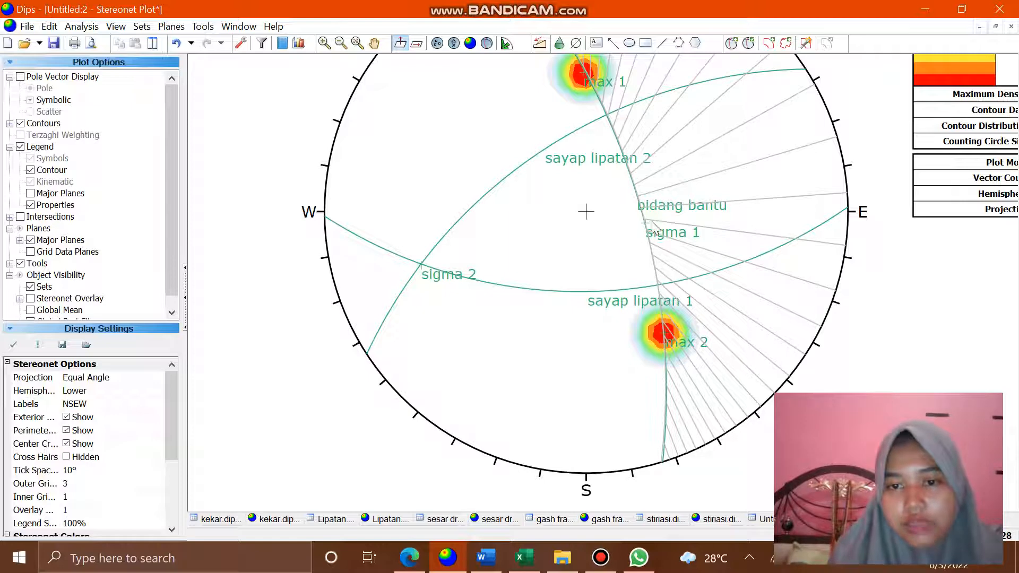
# Add a user plane with its pole near the southern end of the bidang bantu curve, 252/88, labelled "sigma 3", with the plane hidden.
pyautogui.click(731, 45)
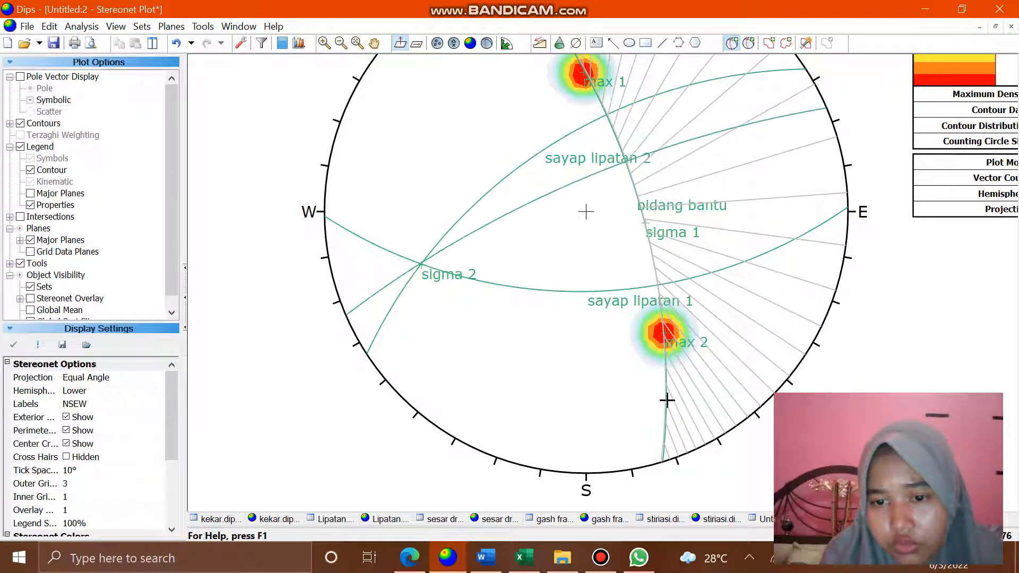
pyautogui.click(665, 452)
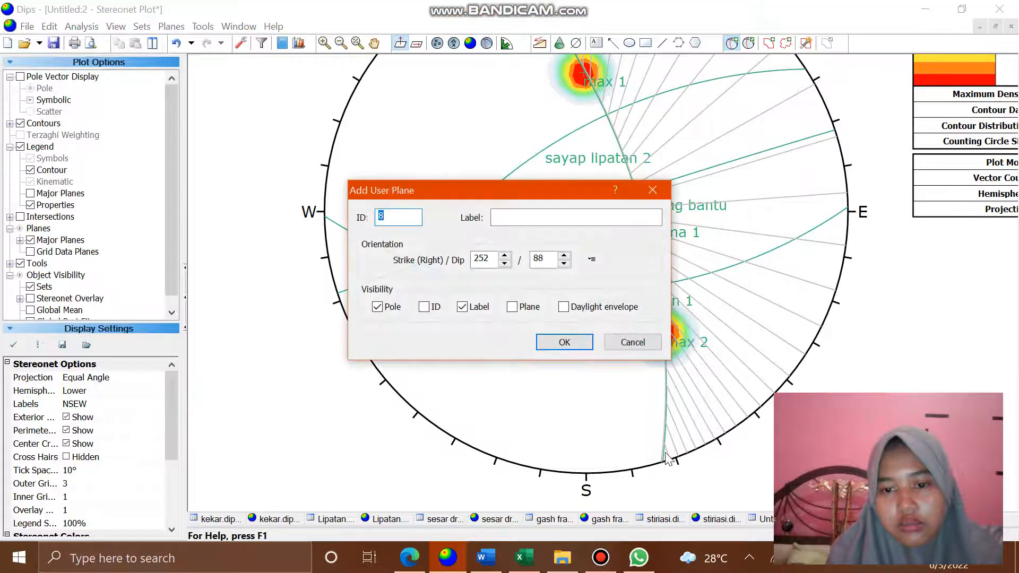
pyautogui.click(530, 219)
pyautogui.write('sigma ')
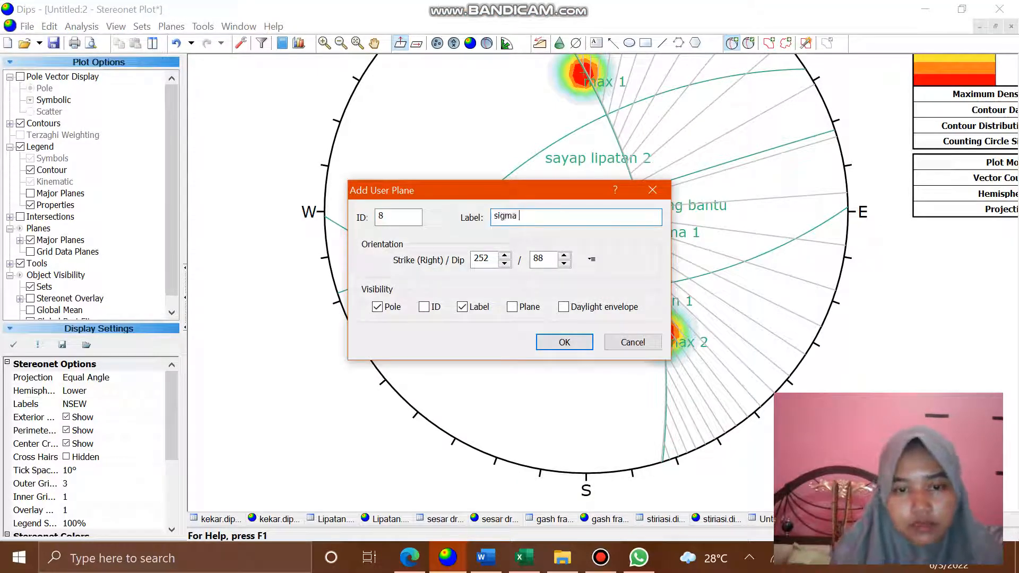
pyautogui.write('3')
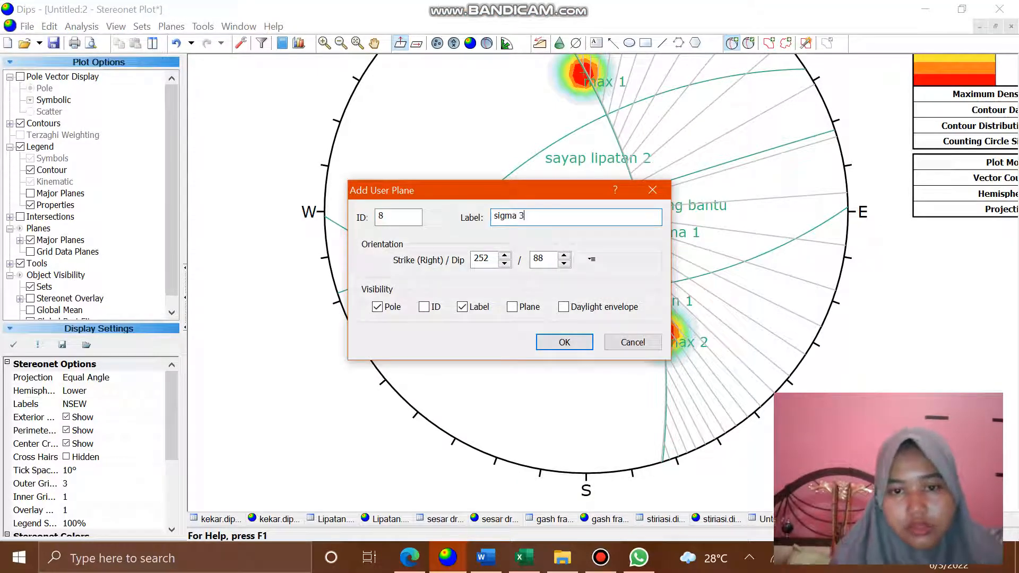
pyautogui.click(555, 341)
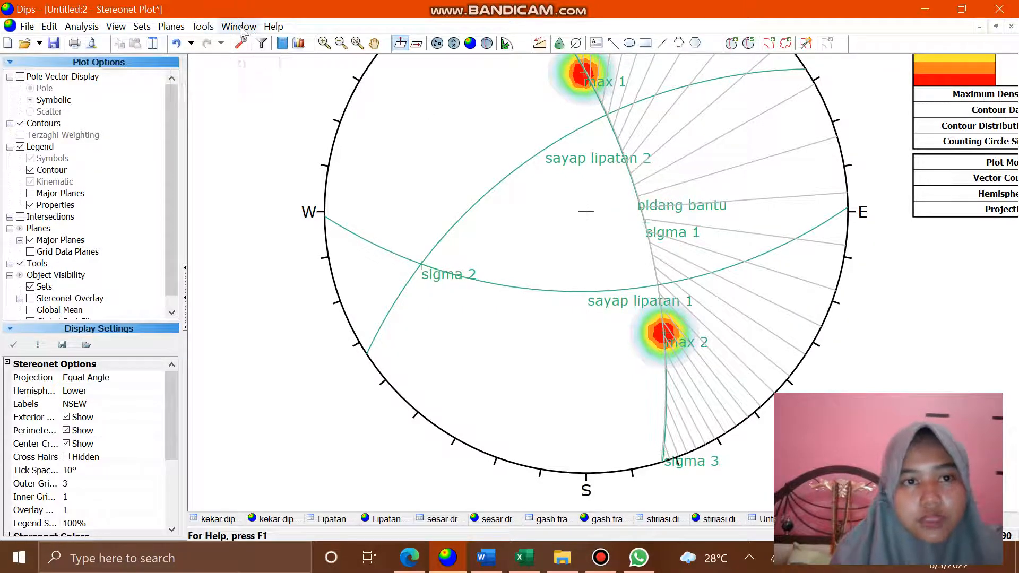
# Delete all tools, including the pitch grid, from the stereonet and centre the whole plot with its legend in view.
pyautogui.click(202, 26)
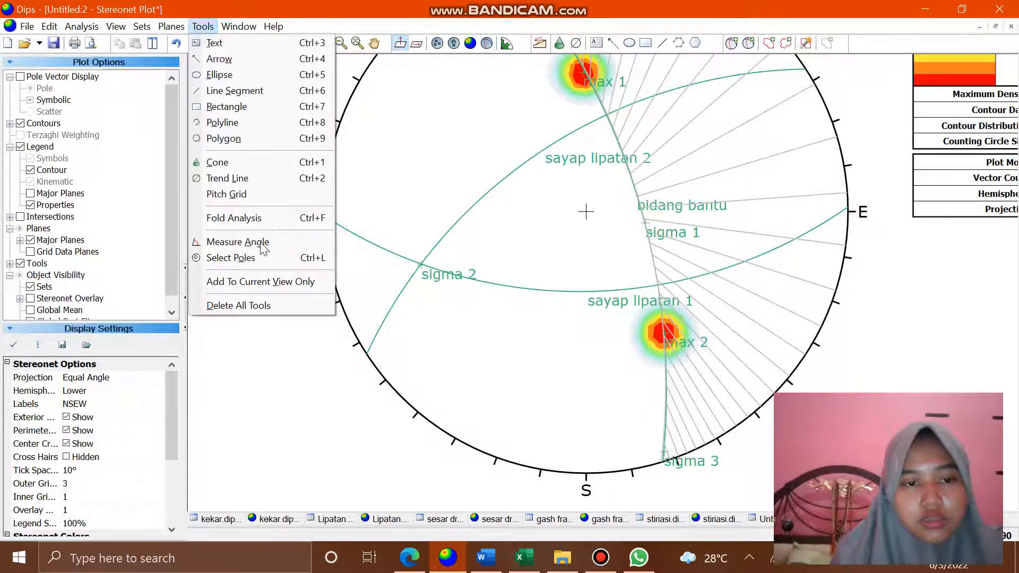
pyautogui.click(255, 305)
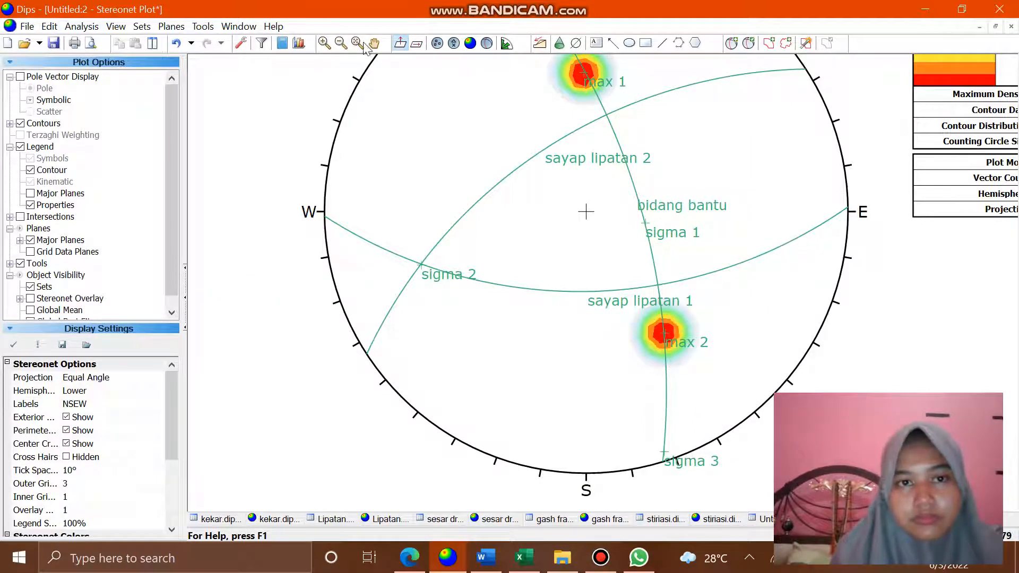
pyautogui.click(324, 44)
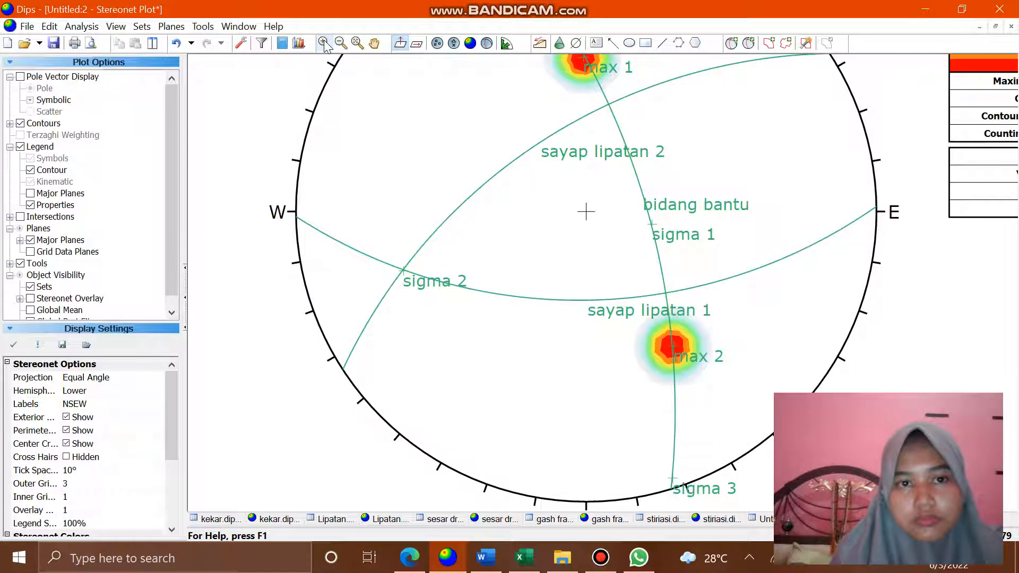
pyautogui.click(340, 45)
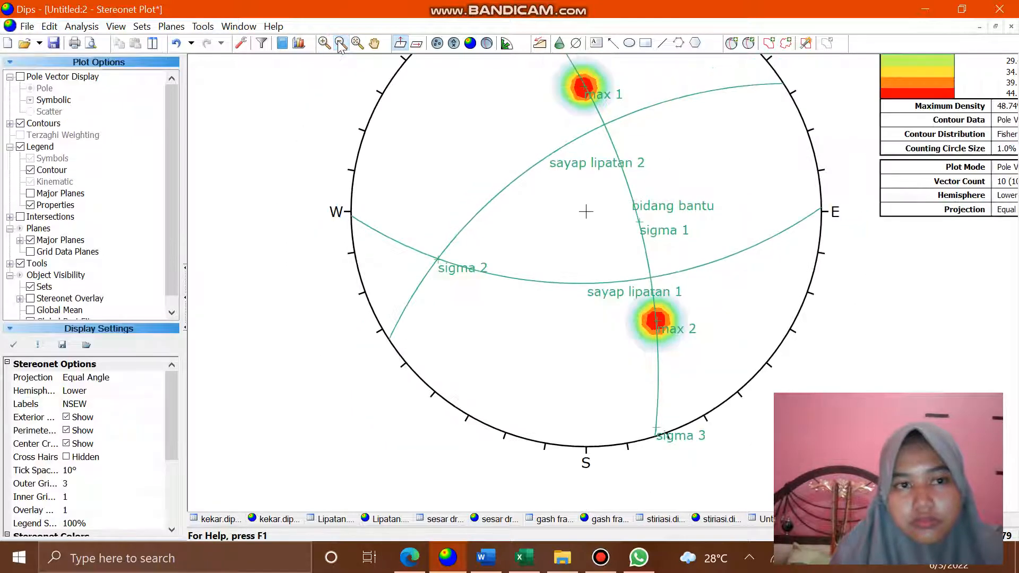
pyautogui.click(340, 44)
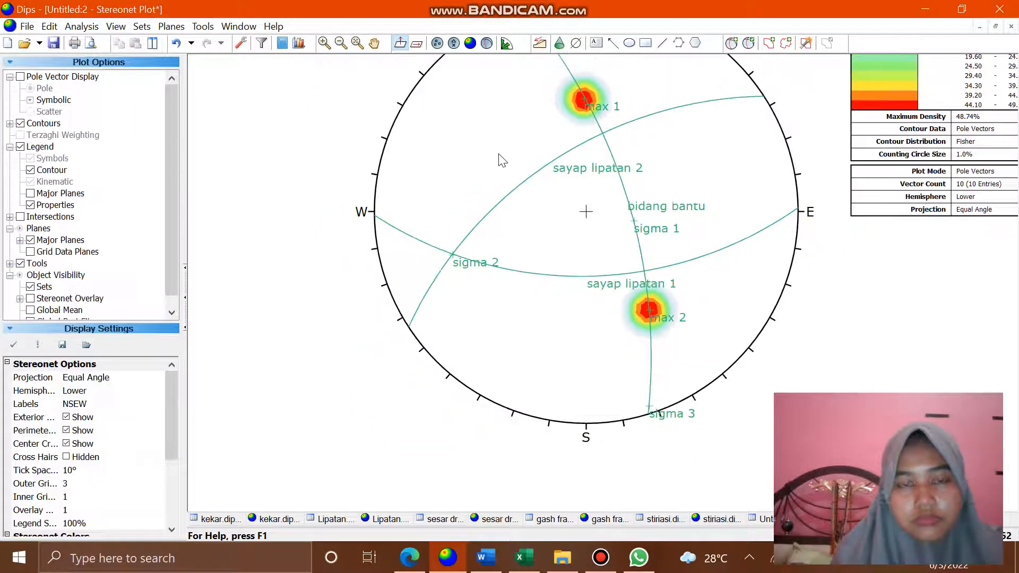
pyautogui.scroll(-1, 822, 350)
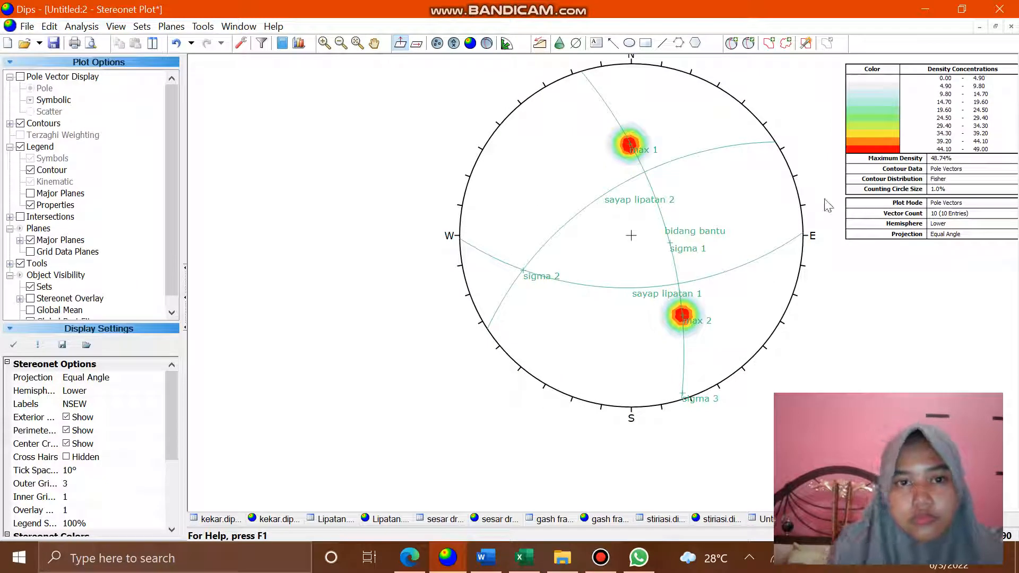
pyautogui.click(374, 45)
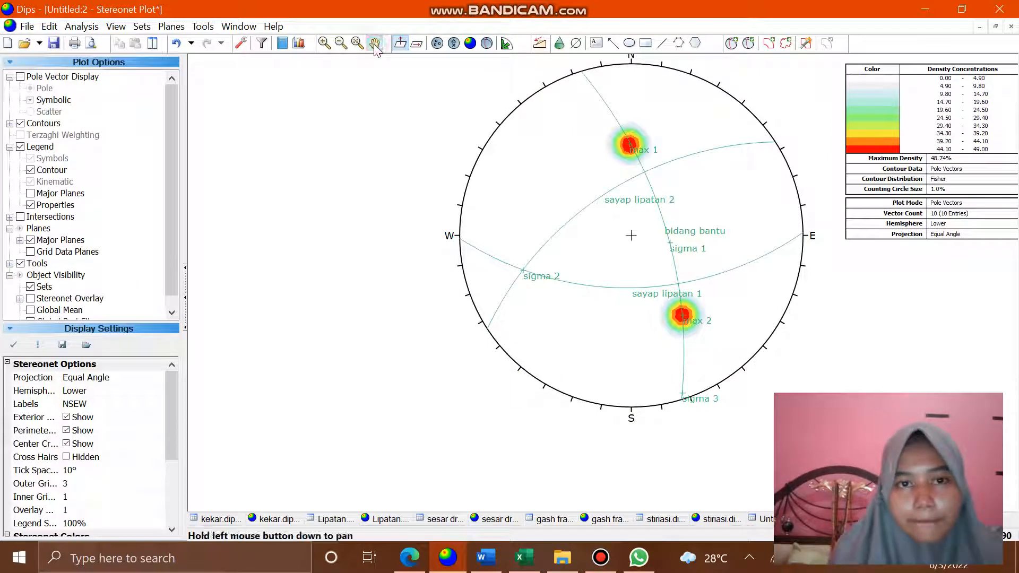
pyautogui.moveTo(553, 164); pyautogui.dragTo(447, 208)
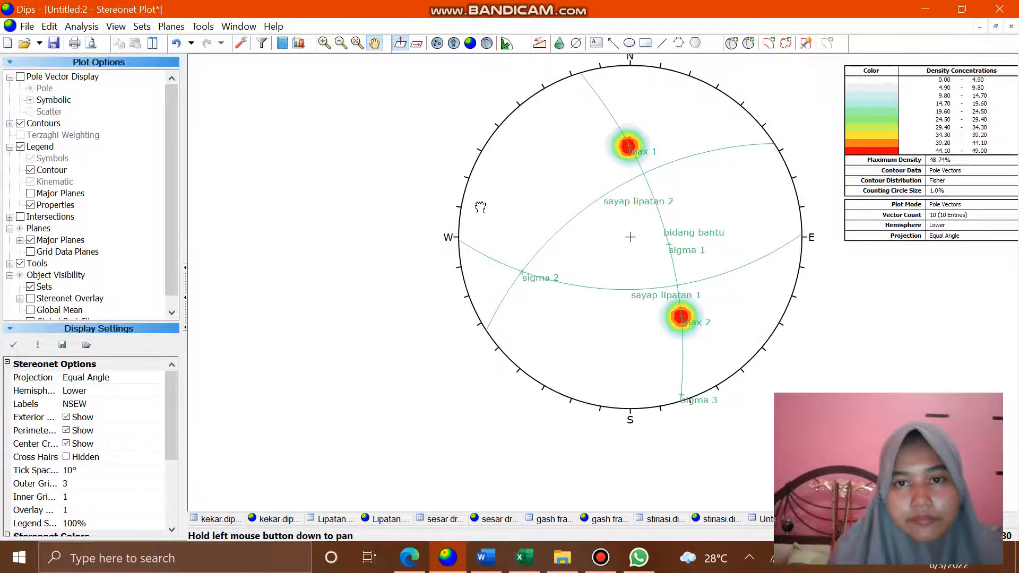
pyautogui.click(374, 44)
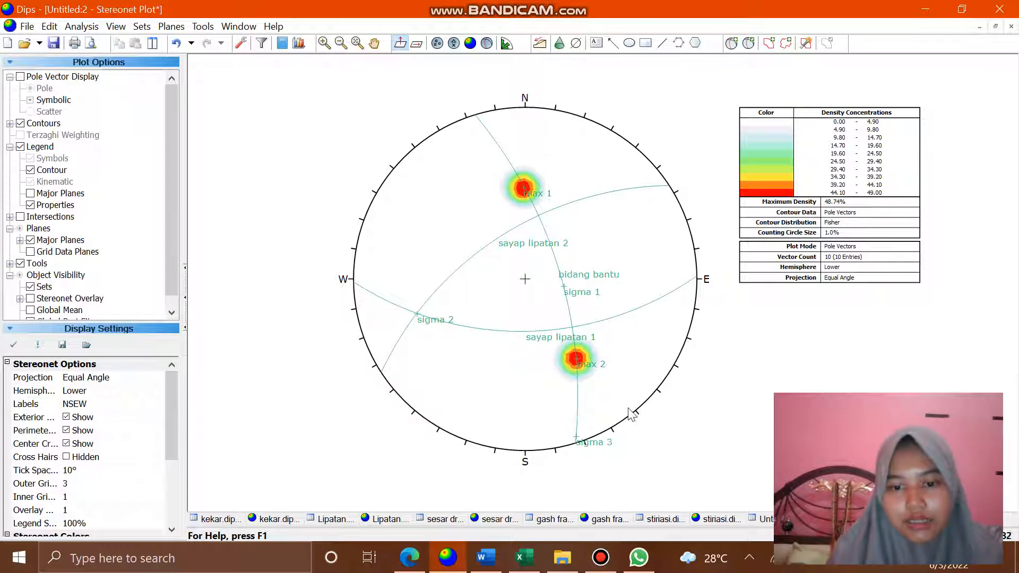
pyautogui.click(600, 557)
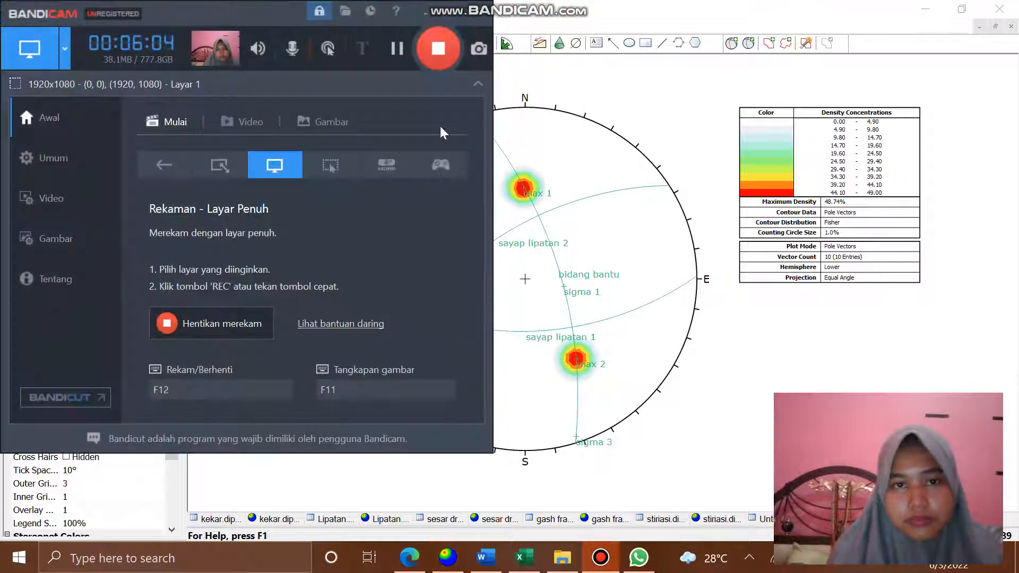